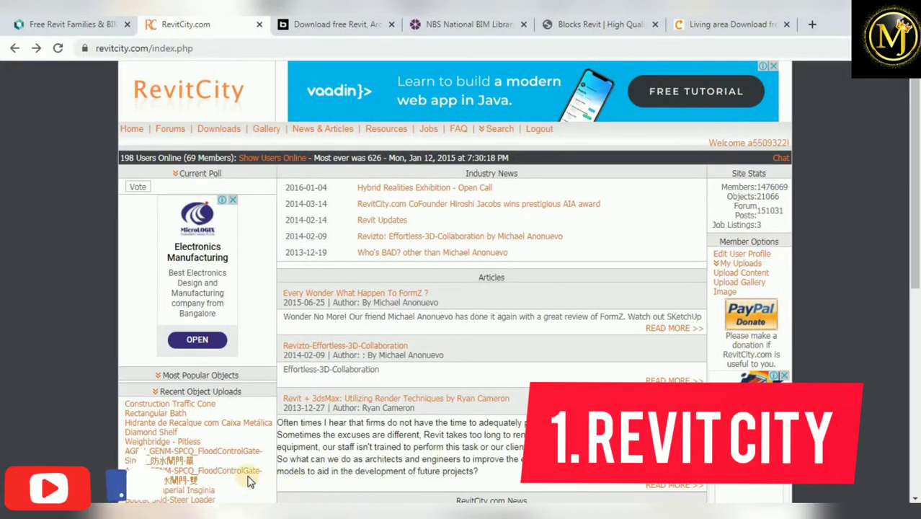
Search RevitCity's downloads for 'sofa'.
left_click(493, 129)
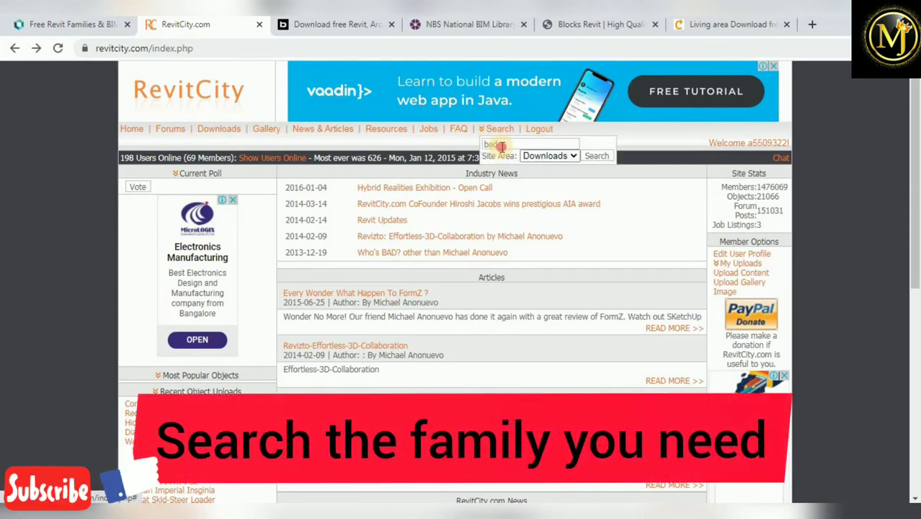
left_click(502, 145)
key("BackSpace")
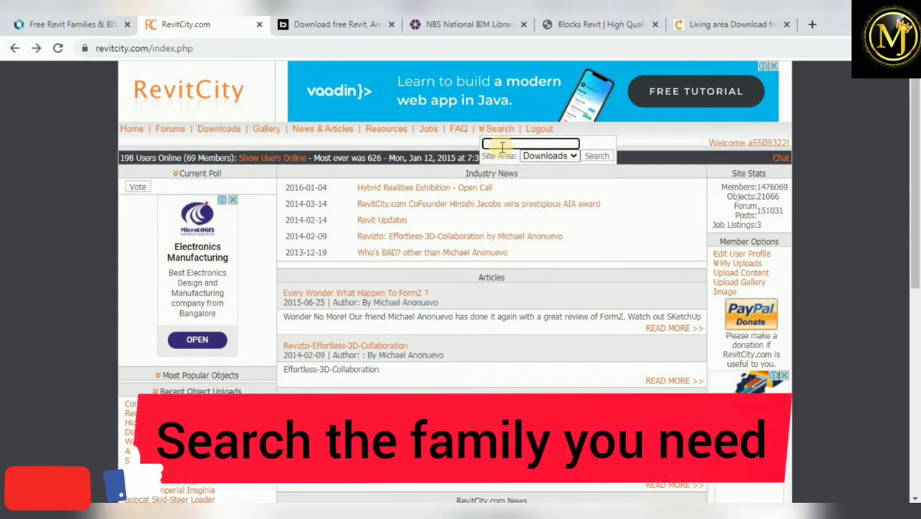
type("sofa")
key("Escape")
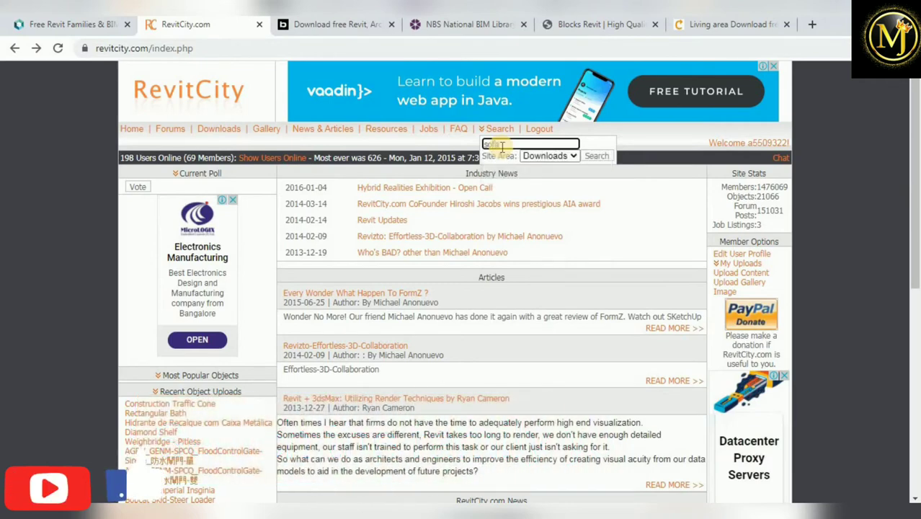
key("Return")
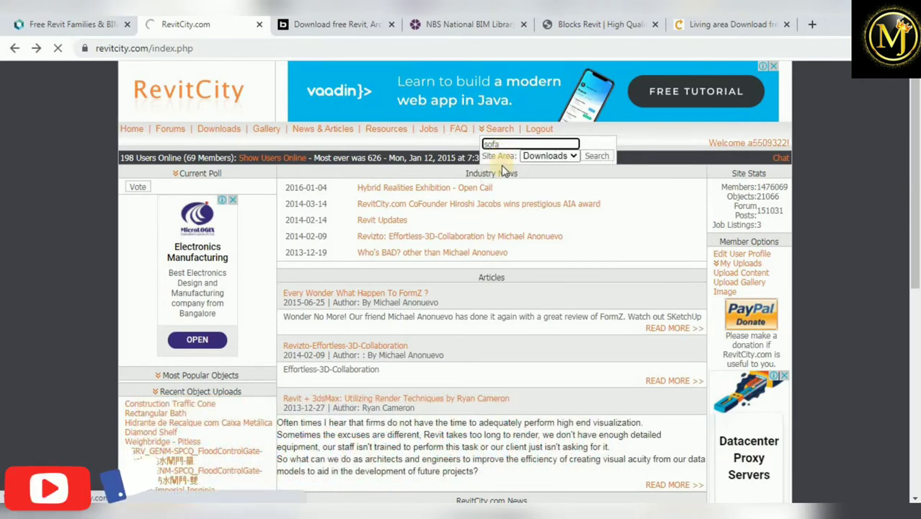
Start downloading the Wooden Sofa family from the sofa results.
scroll(354, 288, "down", 3)
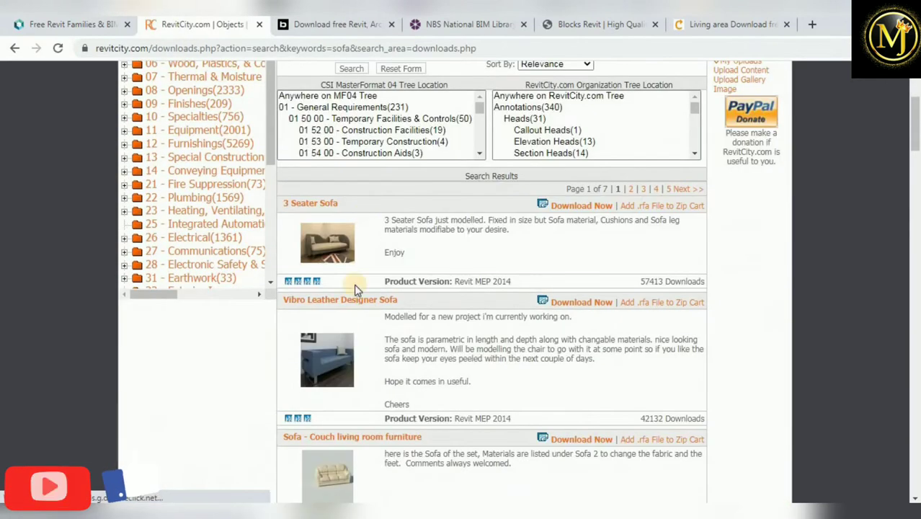
scroll(355, 346, "down", 5)
scroll(362, 320, "down", 4)
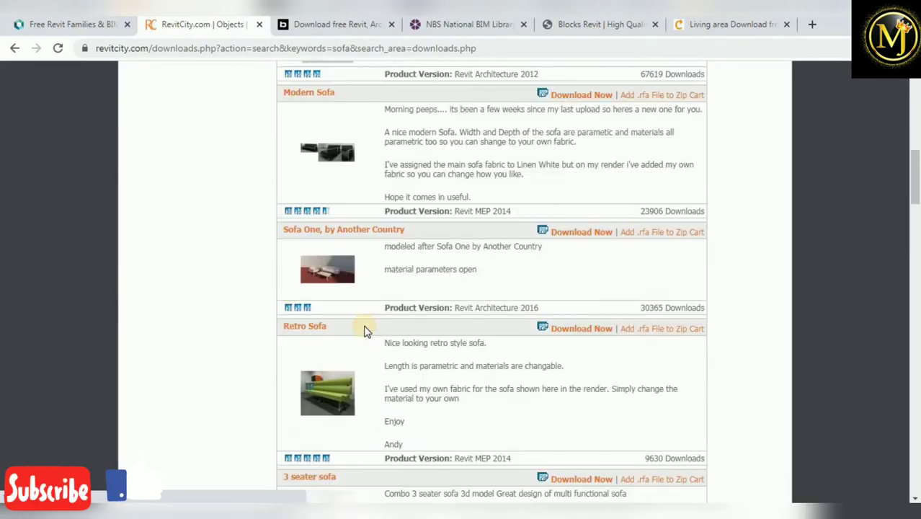
scroll(360, 384, "down", 4)
scroll(359, 380, "down", 2)
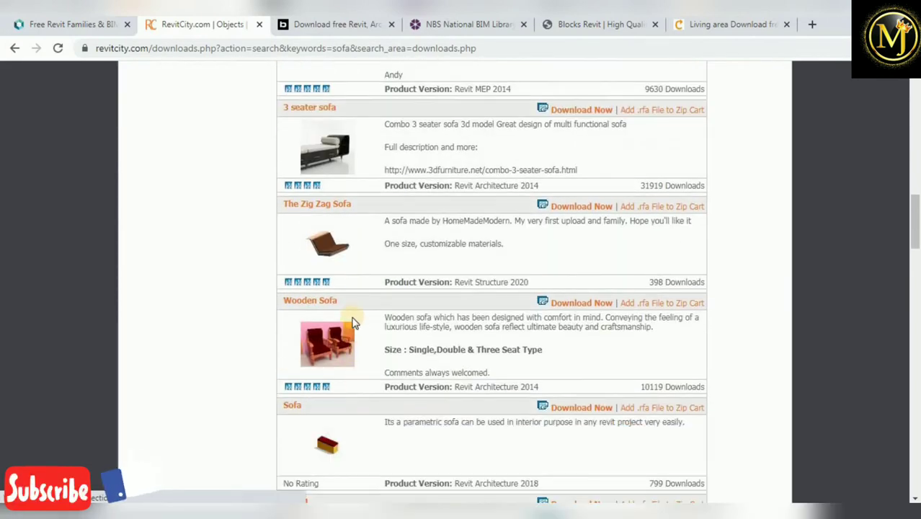
scroll(364, 396, "down", 3)
scroll(367, 409, "down", 1)
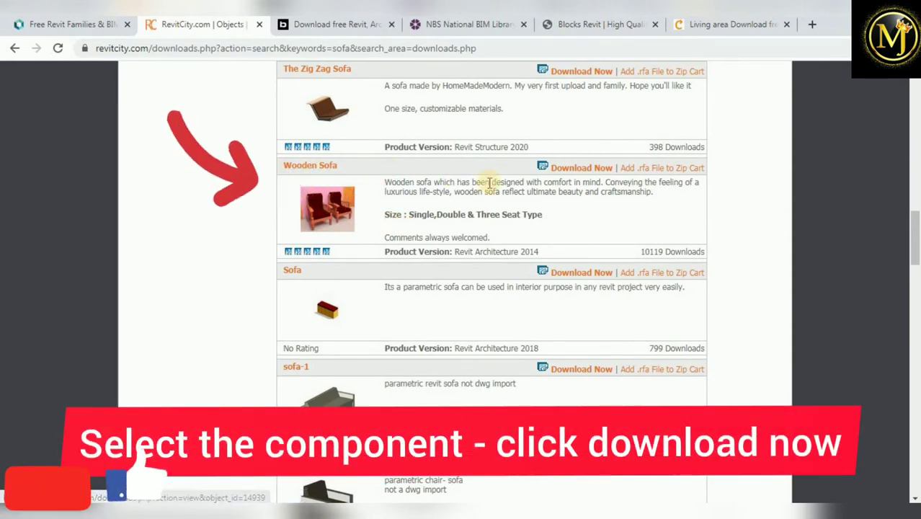
left_click(589, 169)
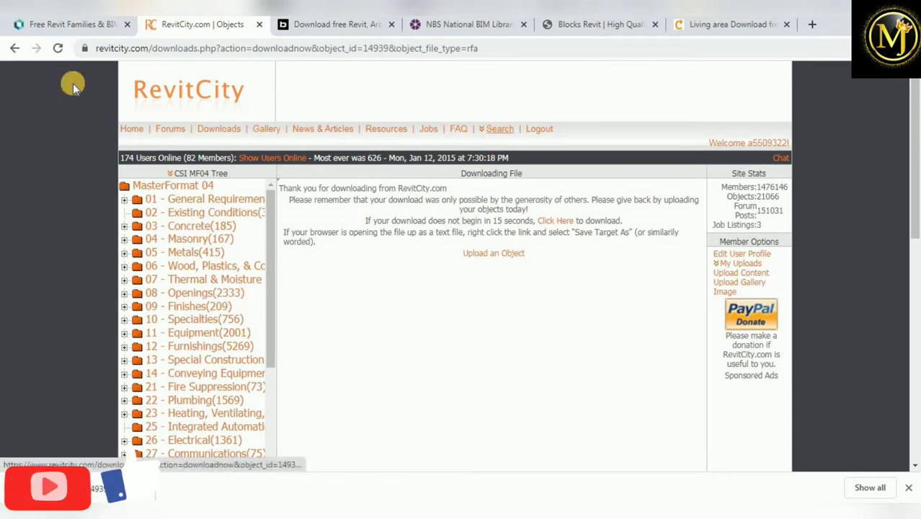
Go back to the results and search RevitCity for 'table'.
left_click(15, 48)
scroll(534, 229, "up", 5)
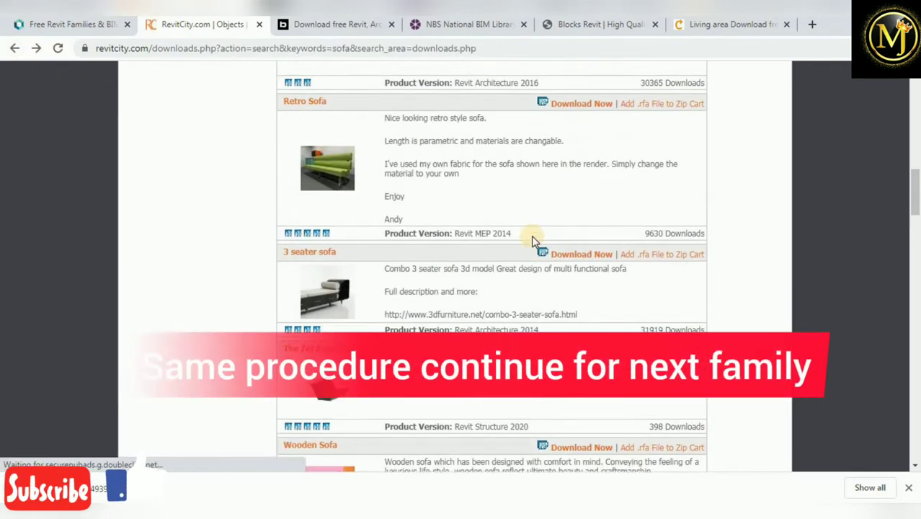
scroll(531, 239, "up", 5)
scroll(531, 237, "up", 5)
left_click(497, 130)
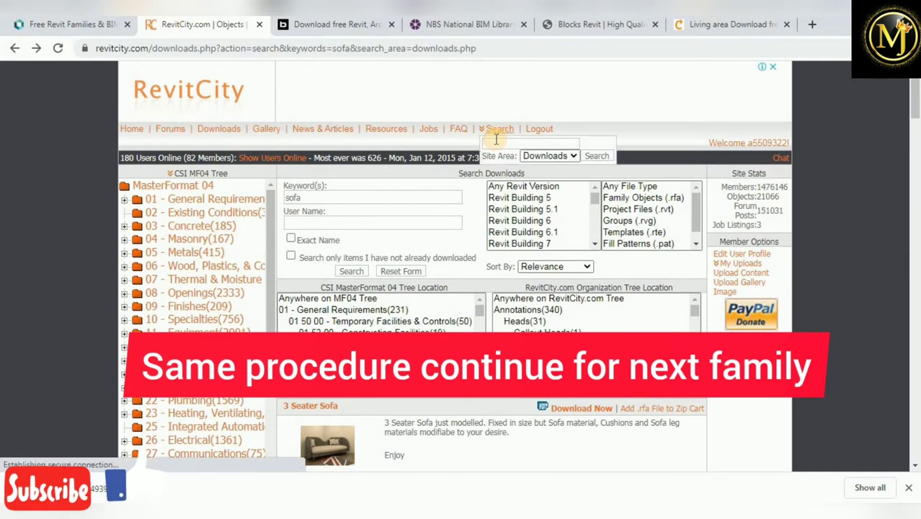
left_click(499, 144)
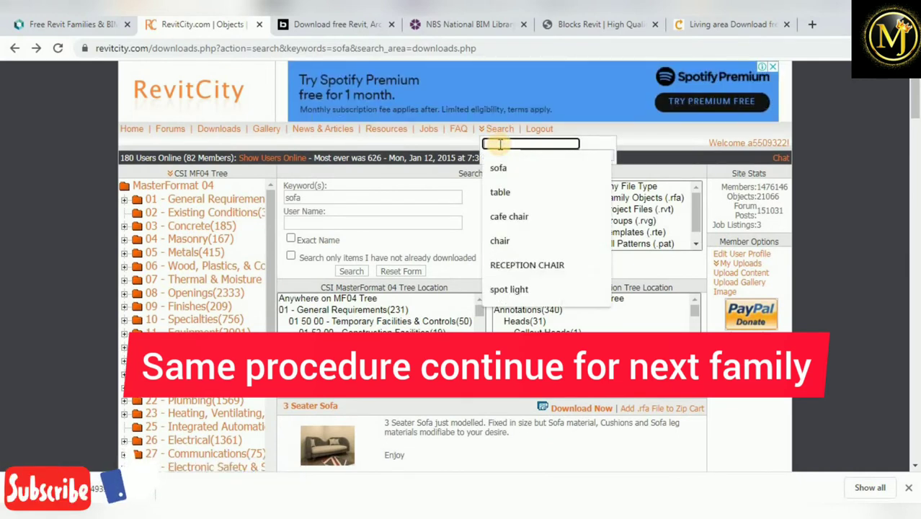
type("table")
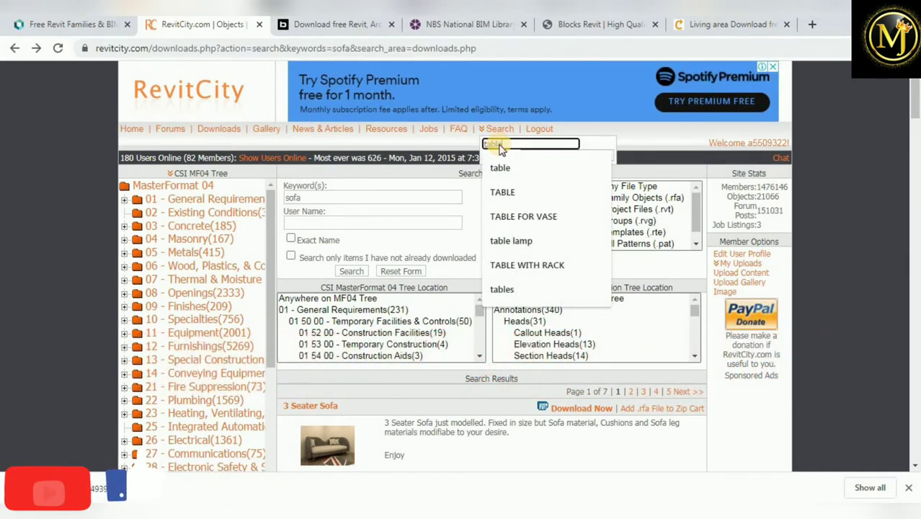
key("Return")
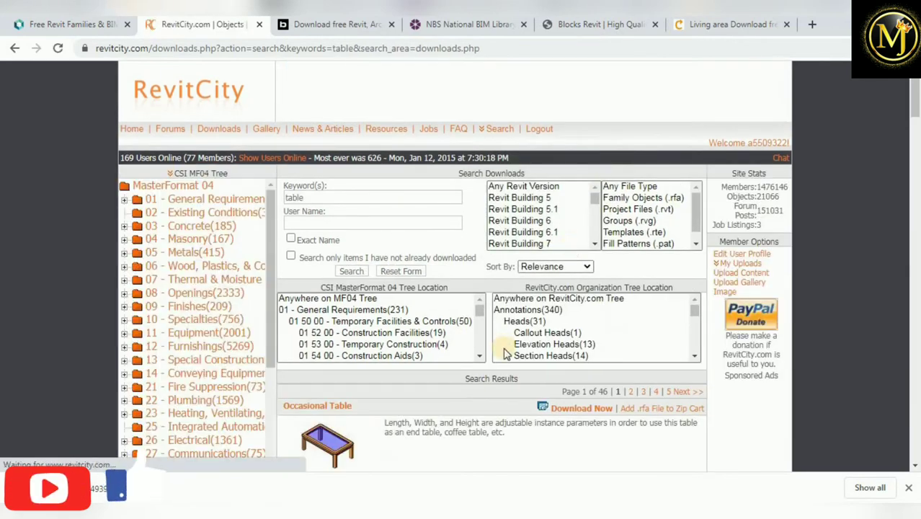
Open the Dining Table & Chair family page and download its .rfa file.
scroll(494, 385, "down", 3)
scroll(489, 404, "down", 5)
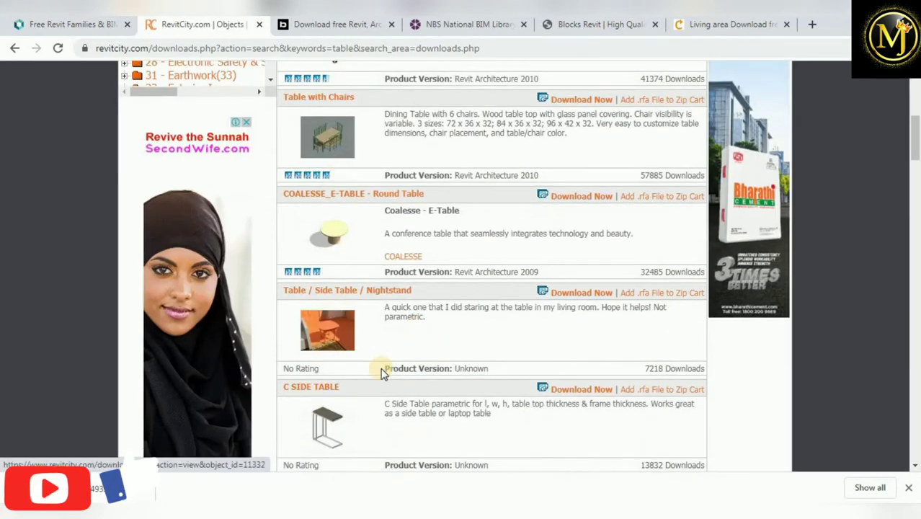
scroll(383, 371, "down", 5)
scroll(372, 335, "down", 1)
scroll(354, 268, "down", 4)
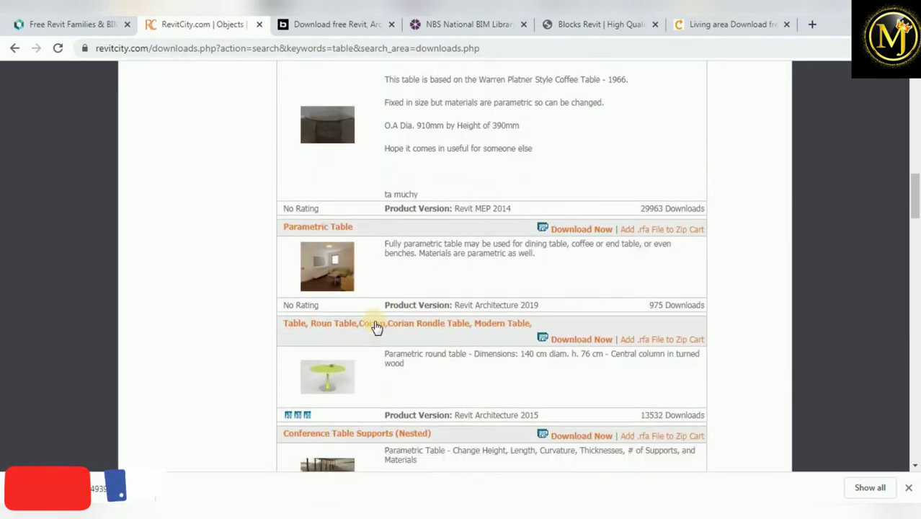
scroll(357, 313, "down", 2)
scroll(360, 315, "down", 1)
scroll(360, 313, "down", 1)
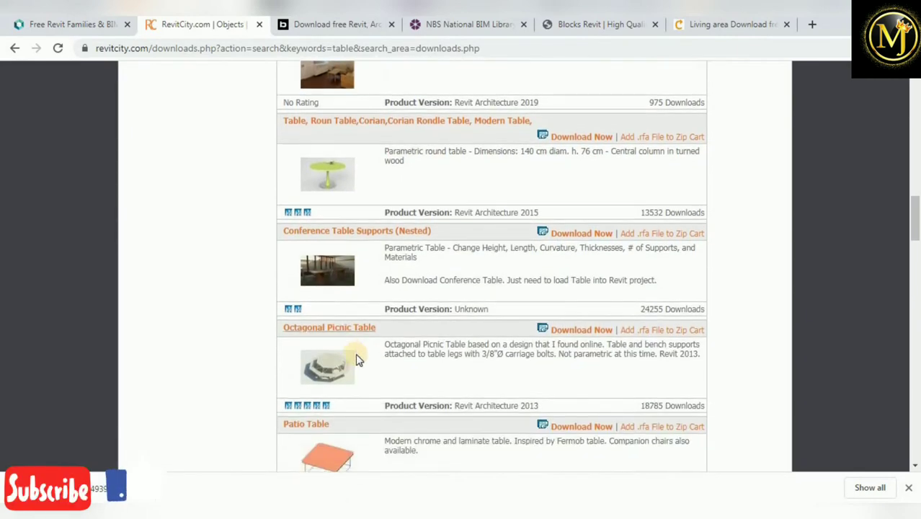
scroll(354, 360, "down", 4)
scroll(355, 360, "down", 3)
scroll(354, 369, "down", 2)
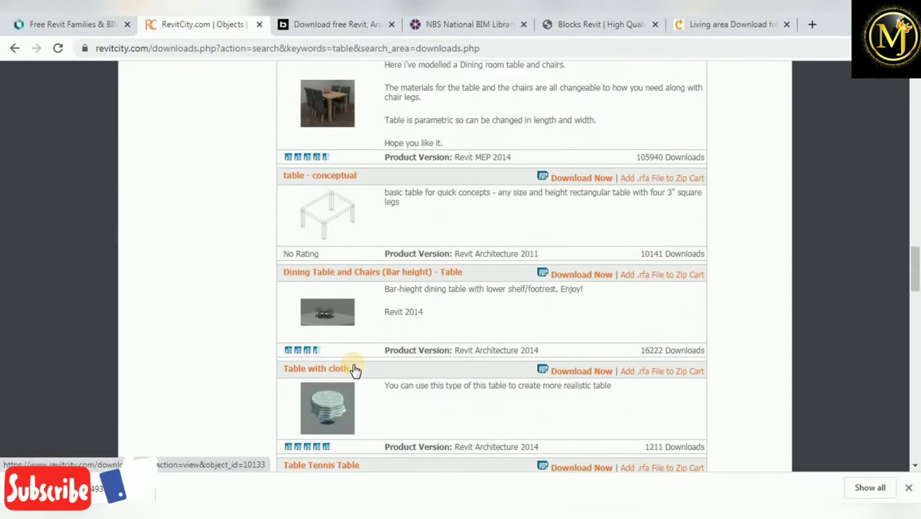
scroll(353, 370, "down", 4)
scroll(354, 369, "down", 2)
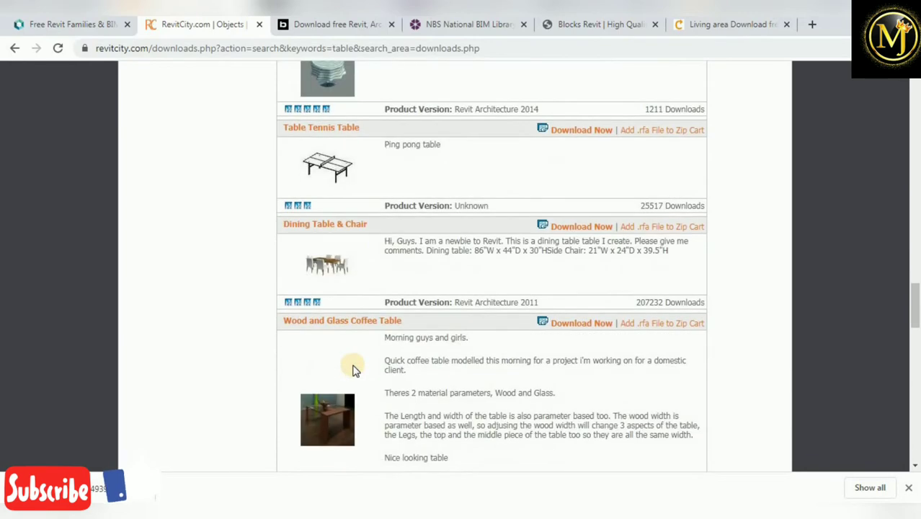
left_click(329, 225)
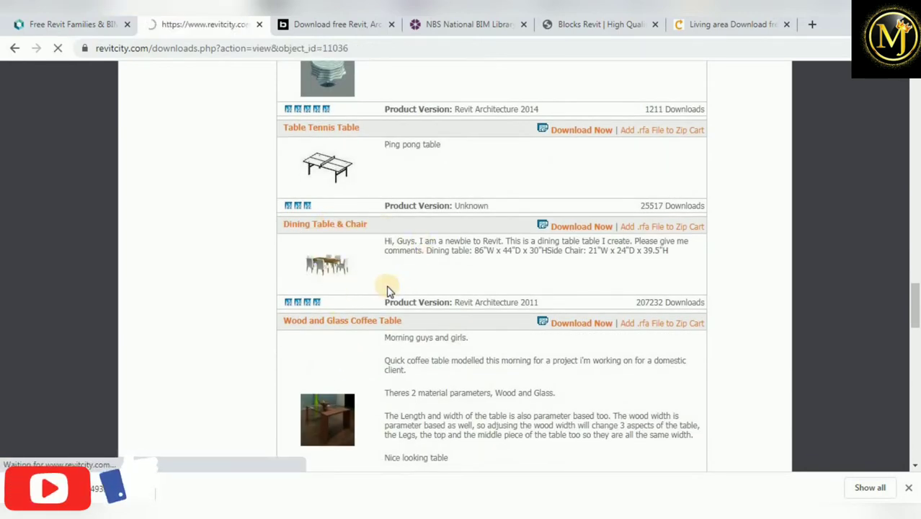
scroll(365, 162, "down", 3)
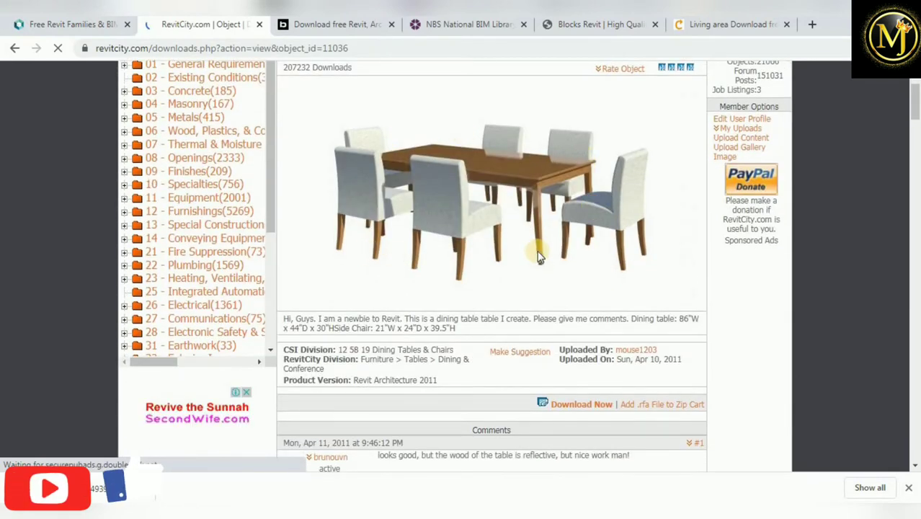
left_click(586, 409)
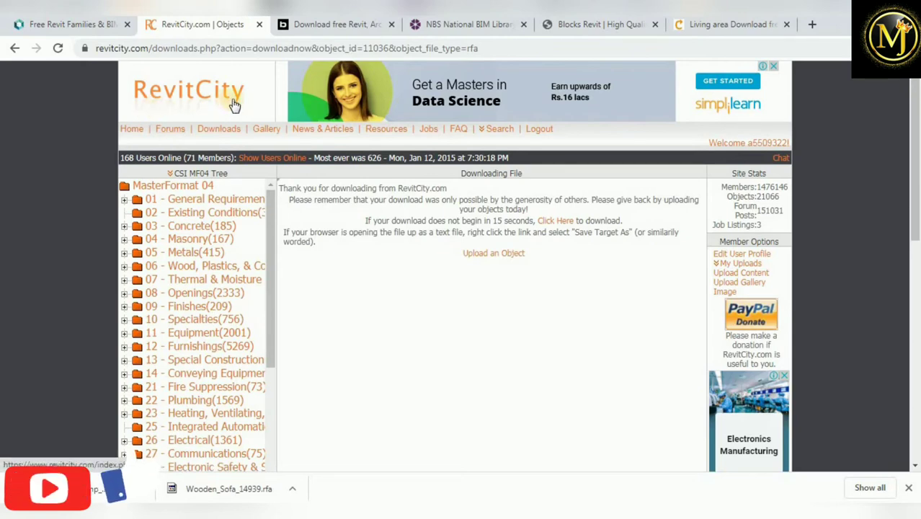
On the BIMobject page, search for 'sofa'.
left_click(307, 25)
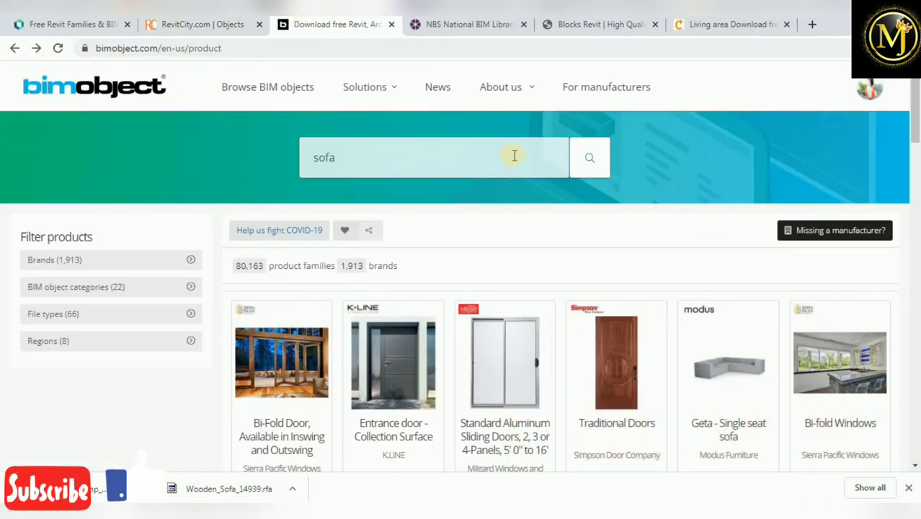
left_click(463, 168)
key("BackSpace")
key("BackSpace")
key("BackSpace")
key("BackSpace")
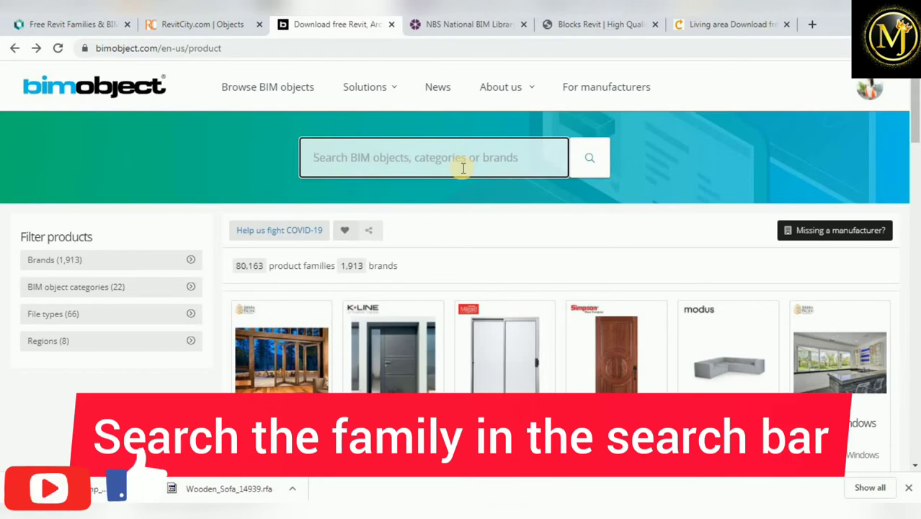
type("sof")
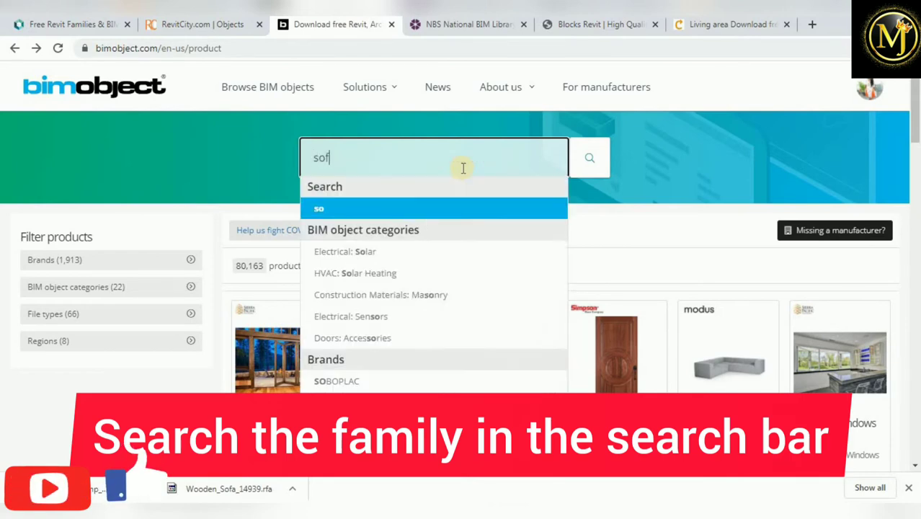
type("a")
key("Return")
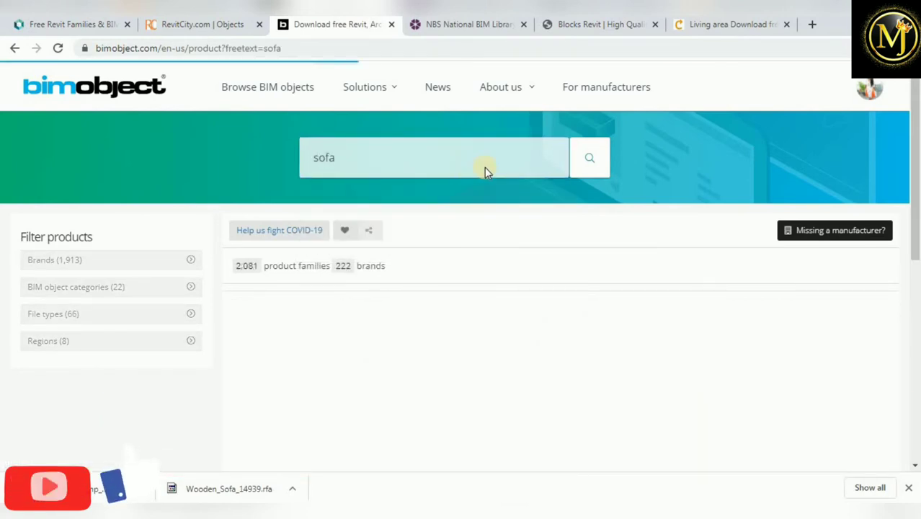
Download the Revit file of the South 2-seater sofa 2390 and close the options.
scroll(471, 300, "down", 2)
scroll(411, 312, "down", 4)
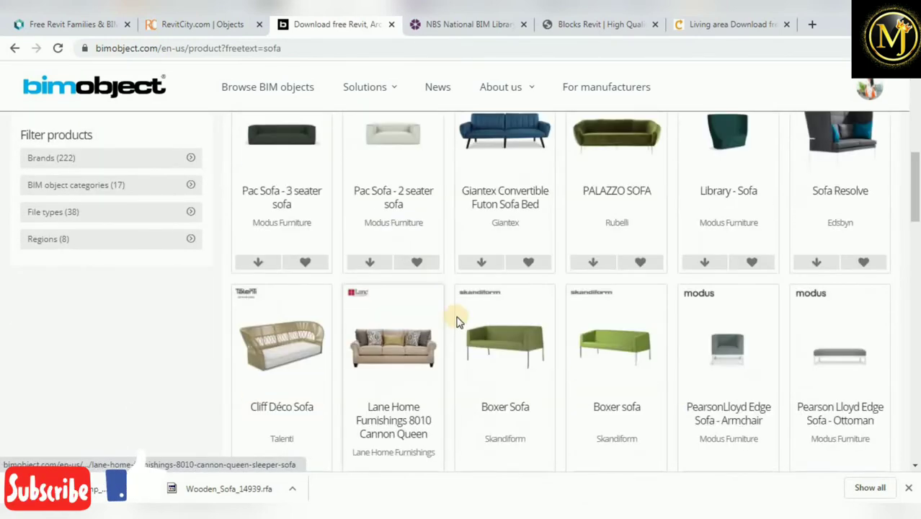
scroll(456, 319, "down", 2)
scroll(475, 359, "down", 3)
scroll(515, 403, "down", 4)
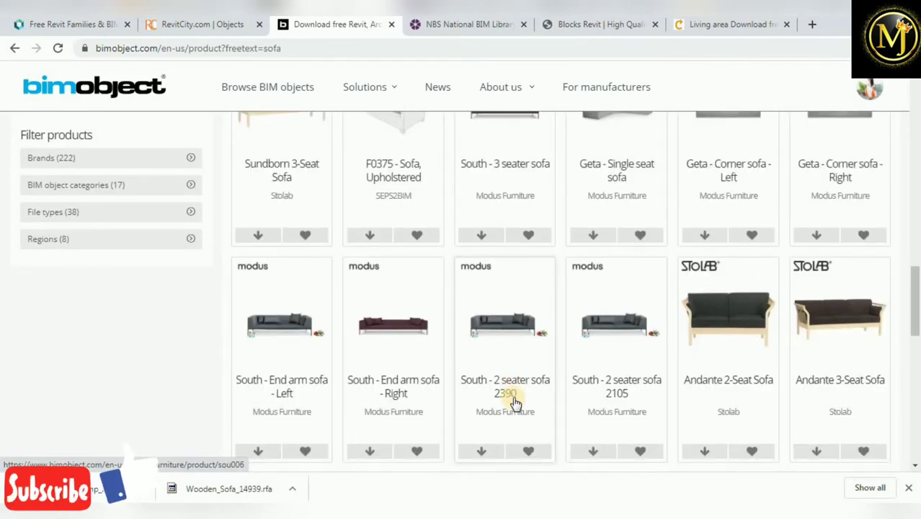
scroll(514, 404, "down", 2)
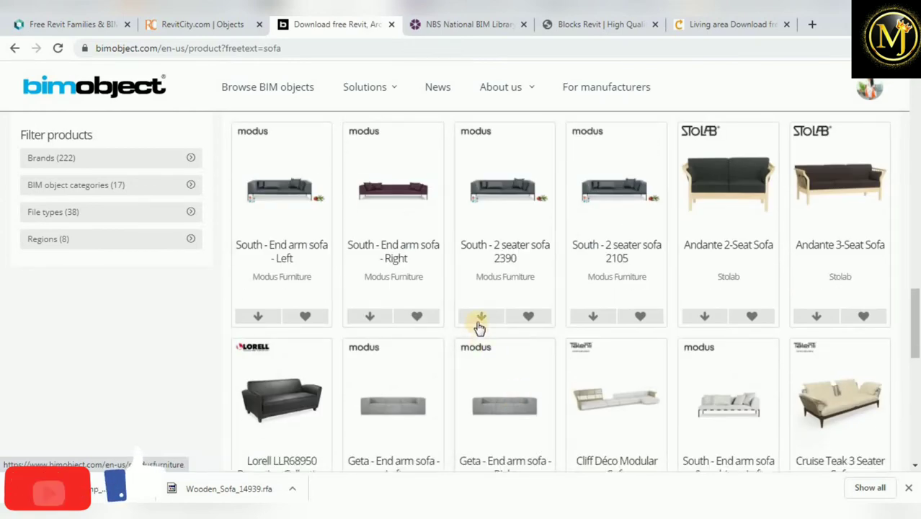
left_click(480, 318)
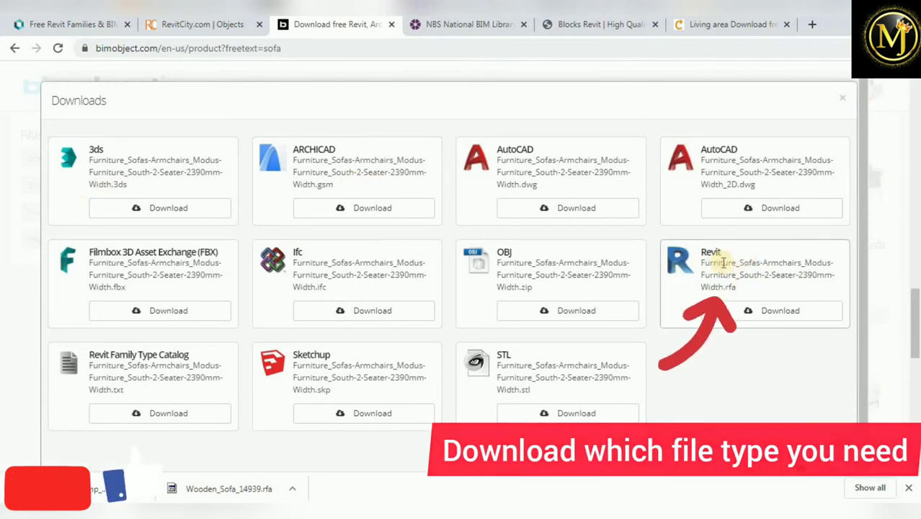
left_click(770, 315)
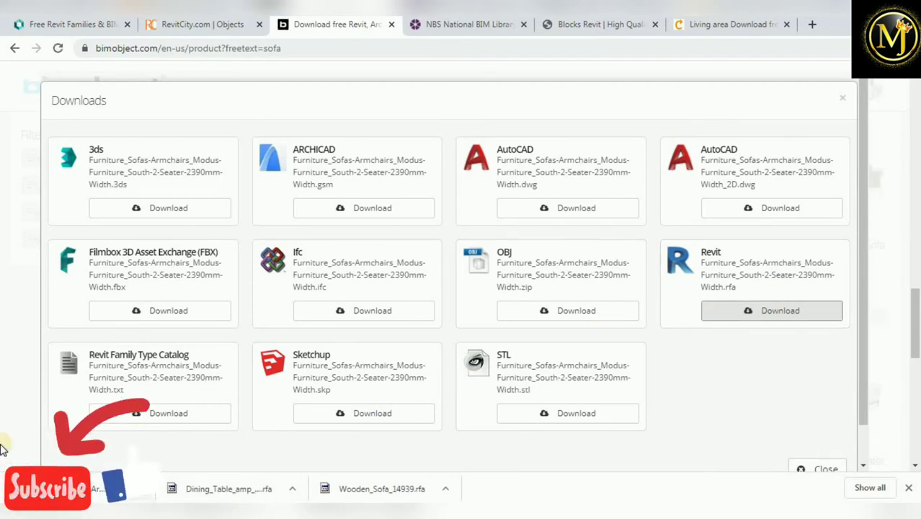
left_click(807, 470)
scroll(569, 376, "down", 5)
scroll(569, 376, "down", 5)
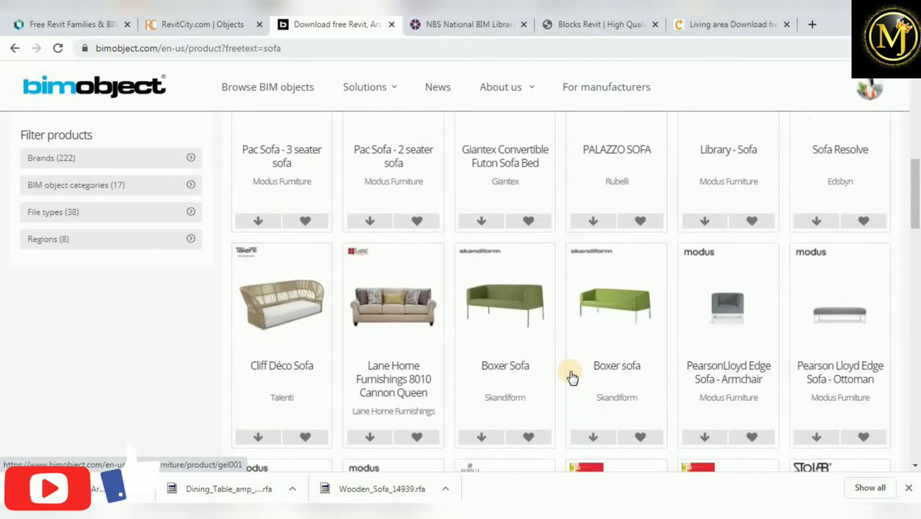
scroll(569, 376, "up", 10)
Replace the BIMobject search term with 'sink' and run the search.
left_click(352, 144)
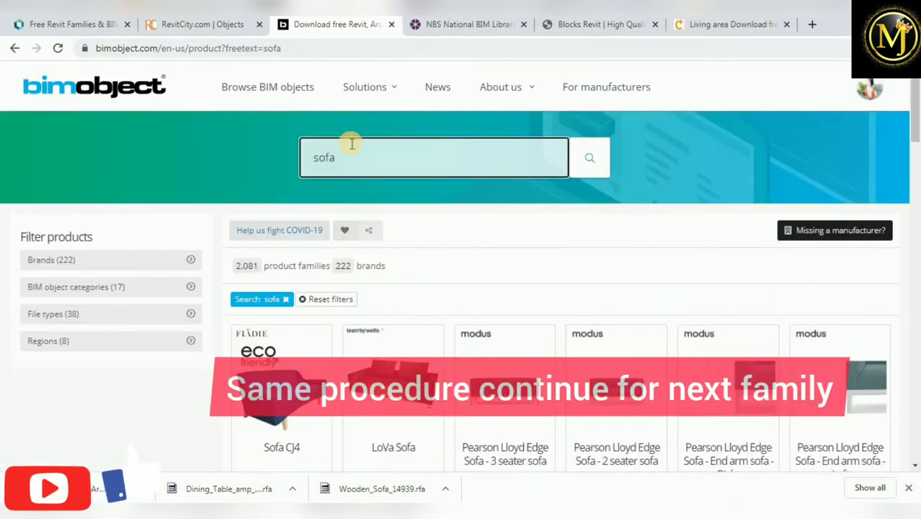
key("BackSpace")
key("BackSpace")
key("BackSpace")
key("BackSpace")
type("nk")
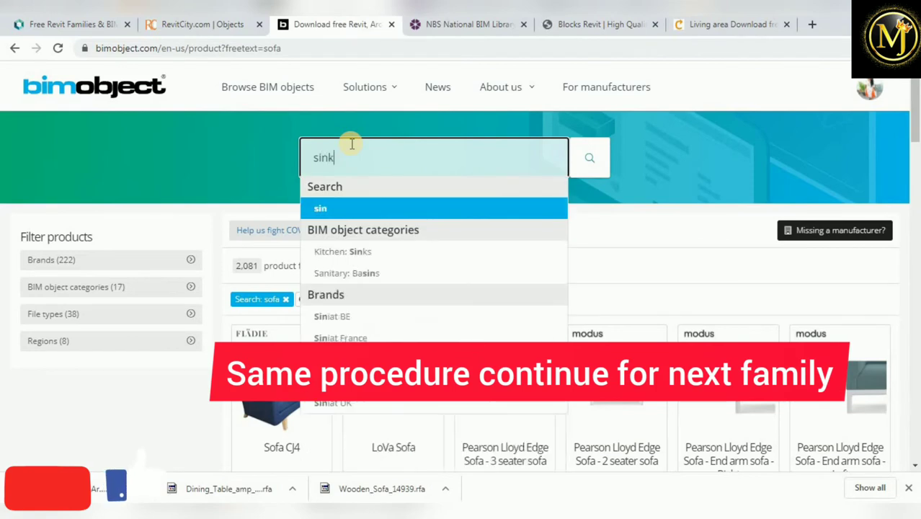
key("Return")
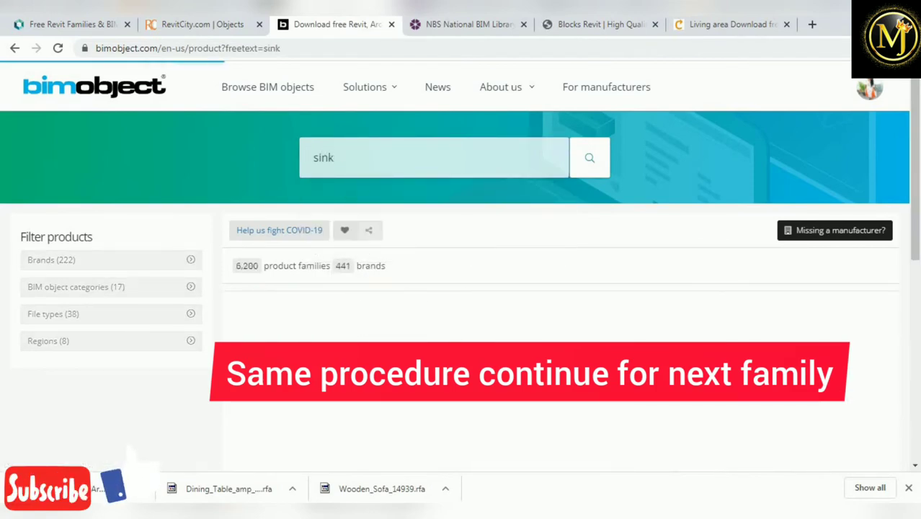
Download the Revit family of the Roca SIENA 1000 sink and close the options.
scroll(447, 353, "down", 2)
scroll(433, 353, "down", 3)
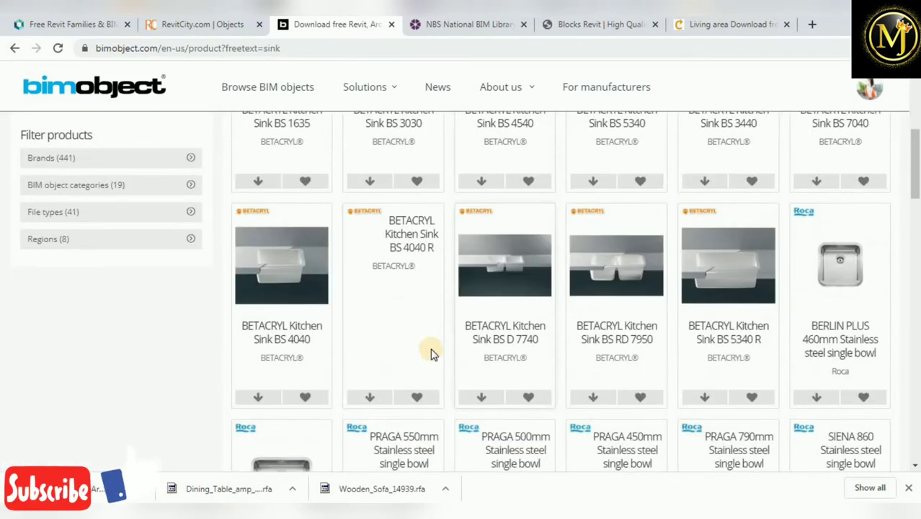
scroll(710, 328, "down", 4)
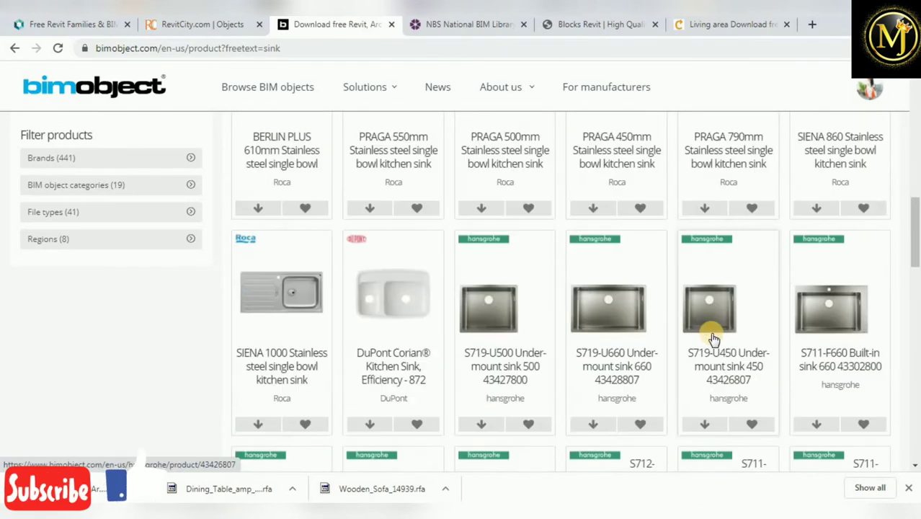
scroll(709, 329, "down", 4)
scroll(482, 313, "up", 3)
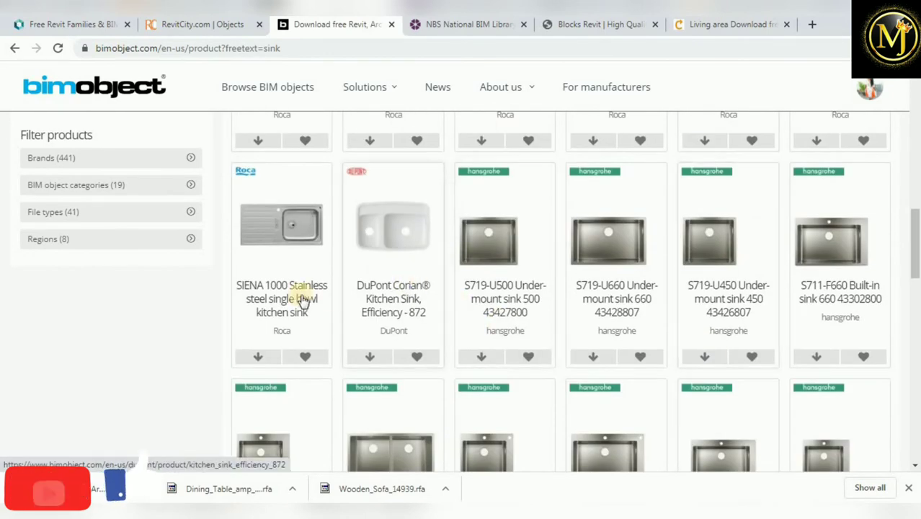
left_click(253, 360)
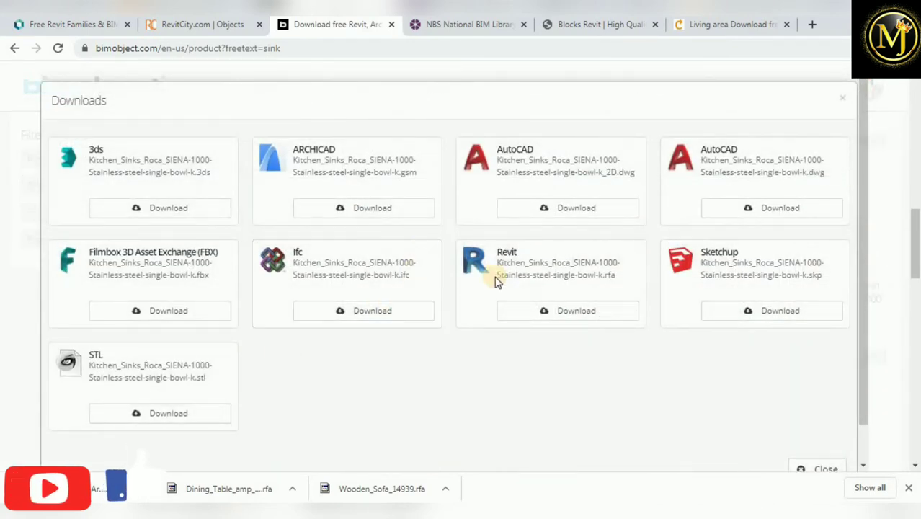
left_click(545, 314)
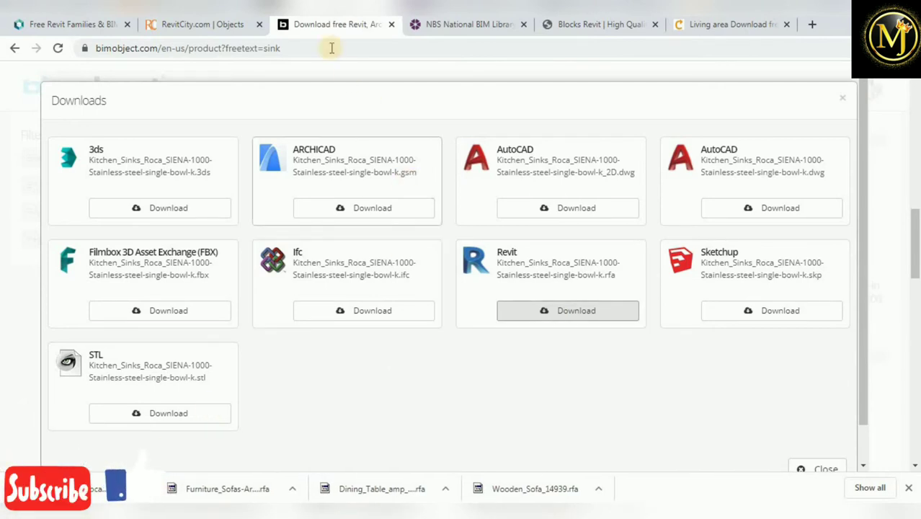
left_click(816, 468)
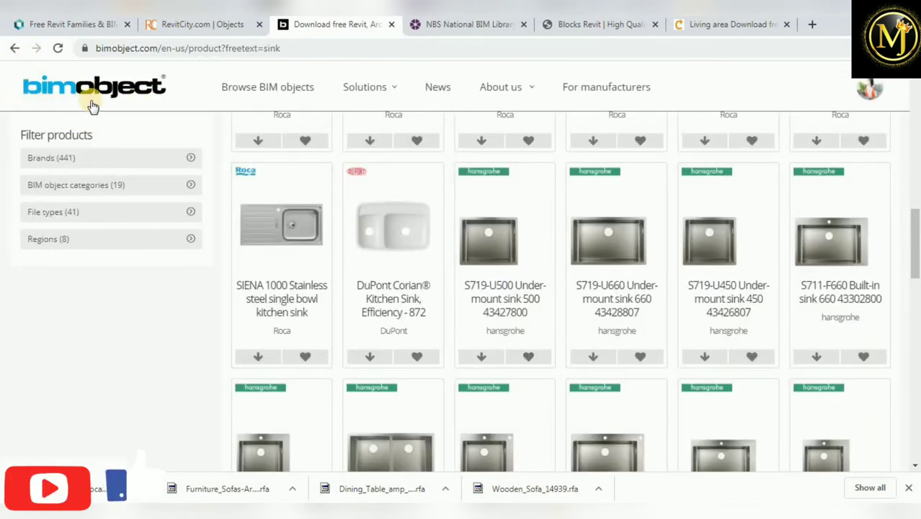
On NBS, download Gopak's Enviro Classroom Tables – Daisy in Revit format.
left_click(458, 27)
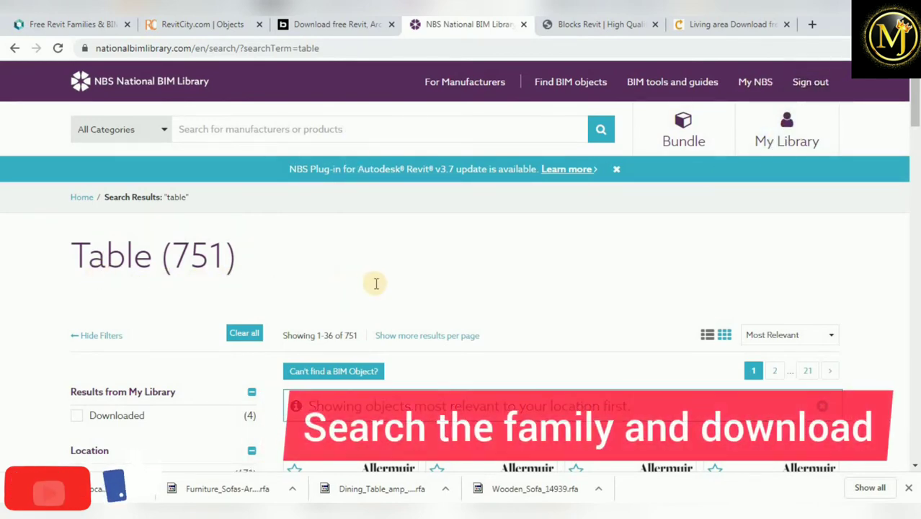
scroll(382, 288, "down", 3)
scroll(395, 306, "down", 3)
scroll(440, 335, "down", 5)
scroll(700, 379, "down", 5)
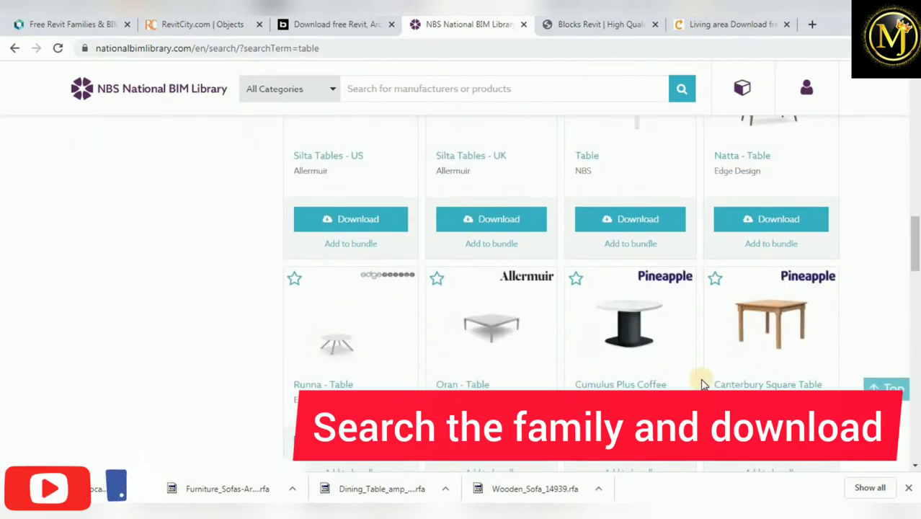
scroll(697, 378, "down", 5)
scroll(696, 378, "down", 3)
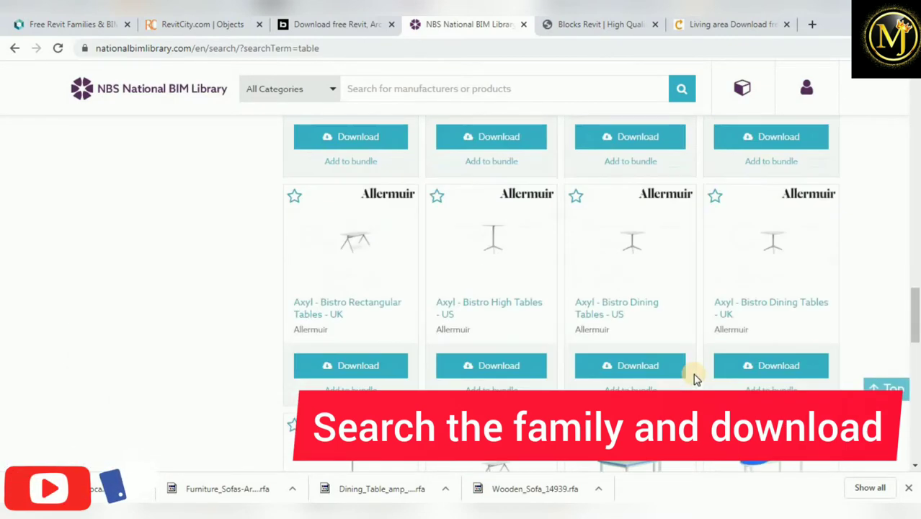
scroll(695, 379, "down", 3)
scroll(695, 379, "down", 3)
scroll(695, 379, "down", 3)
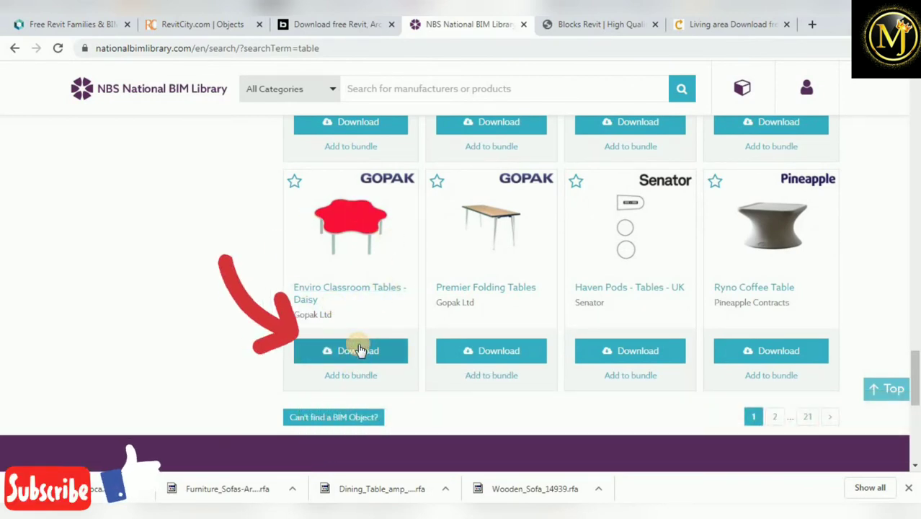
left_click(360, 349)
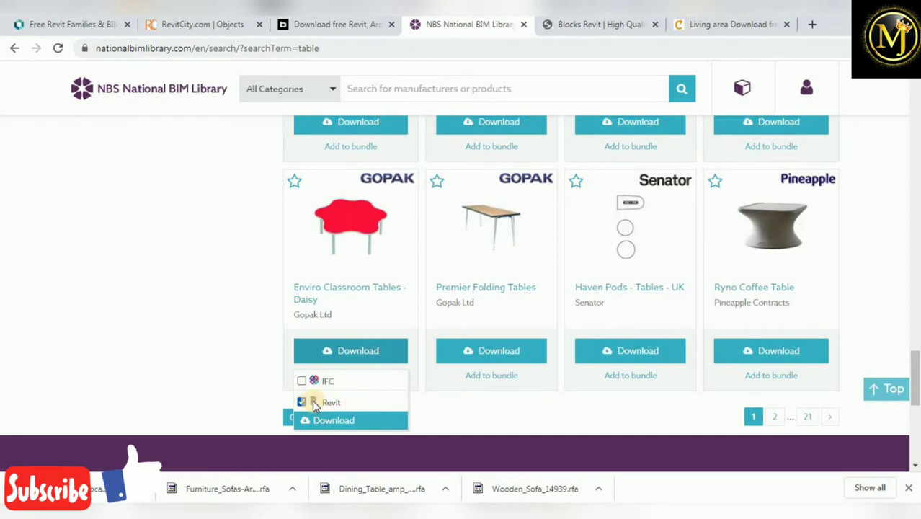
scroll(315, 406, "down", 1)
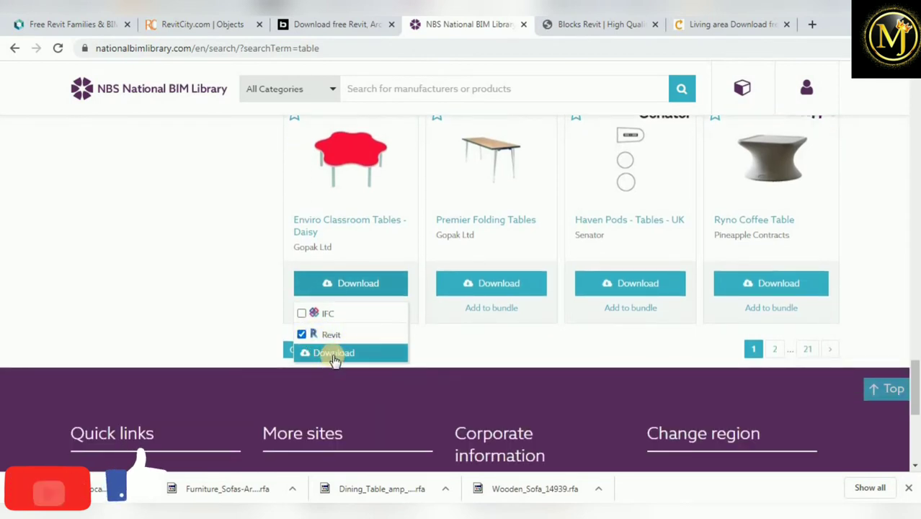
left_click(333, 356)
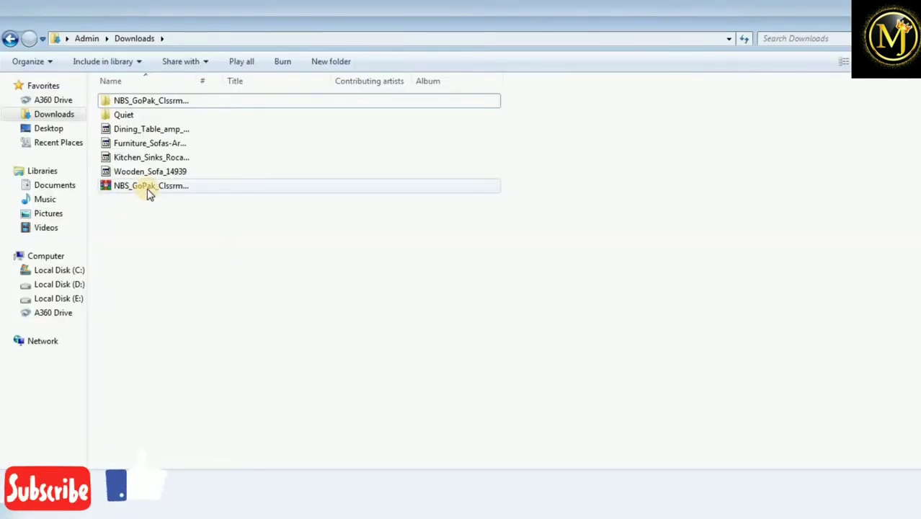
Extract the NBS_GoPak zip and open the NBS_GoPak_ClssrmDsksAndTbls_EN-DS37_Revit folder.
left_click(149, 188)
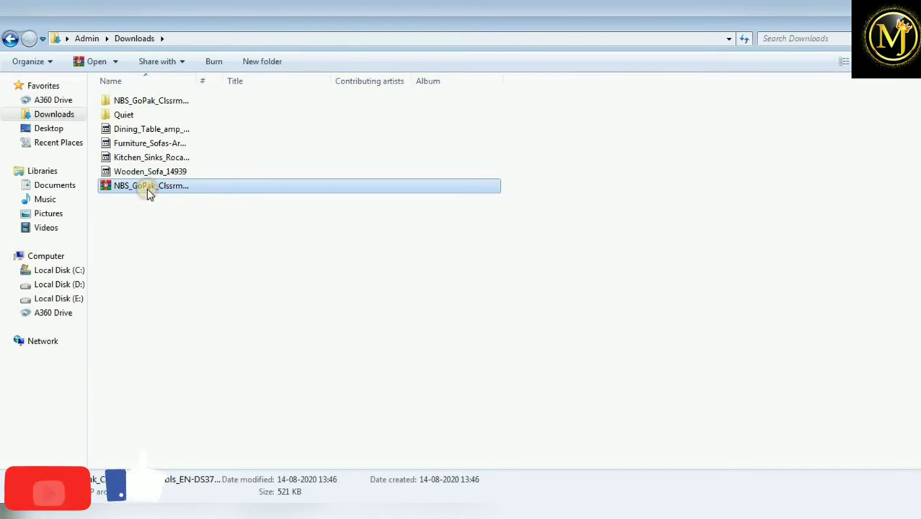
right_click(147, 190)
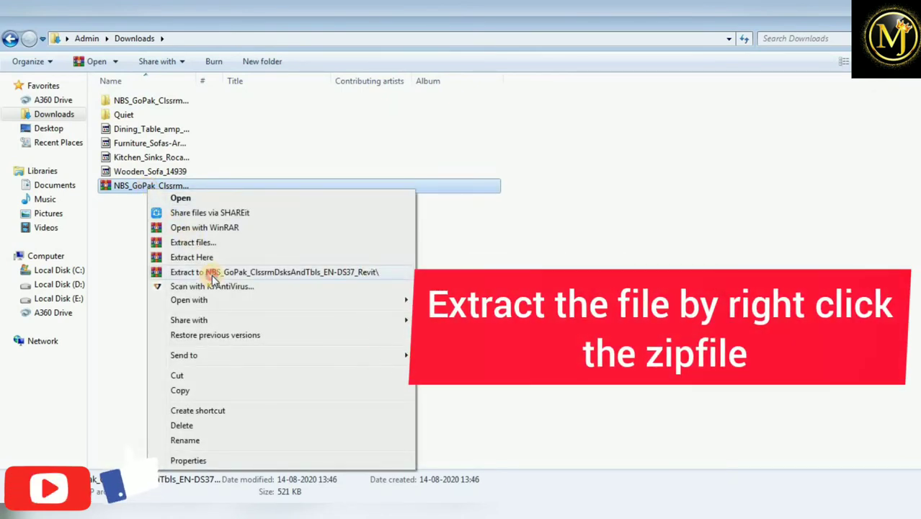
left_click(213, 272)
left_click(118, 120)
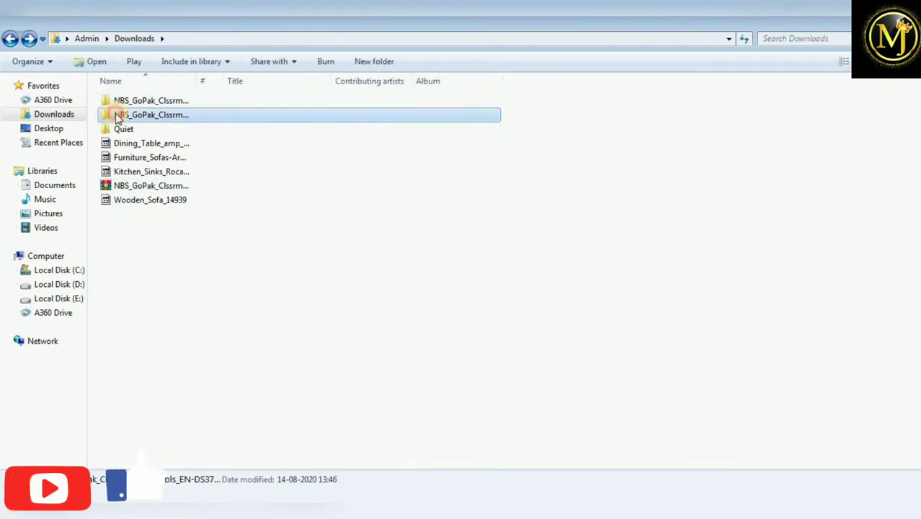
double_click(117, 118)
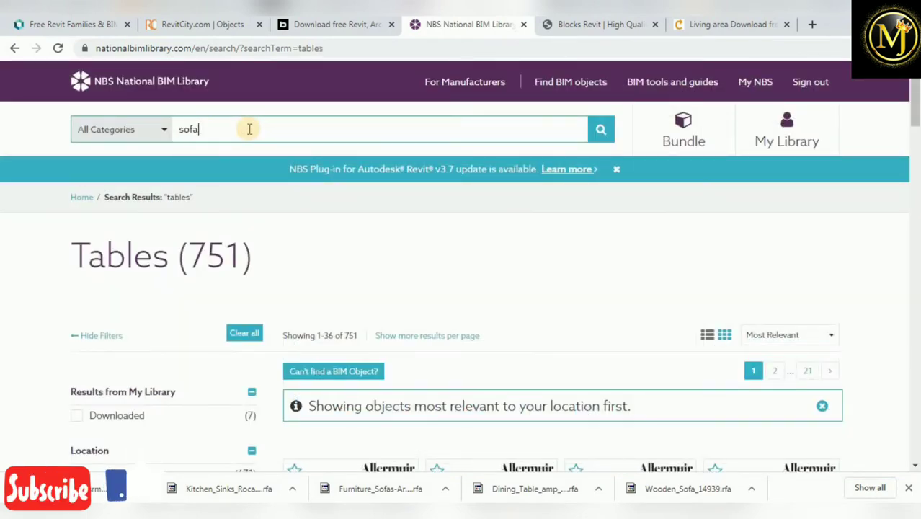
Search NBS for 'sofa' and download the Magna 2 Seater Sofa in Revit format.
key("Return")
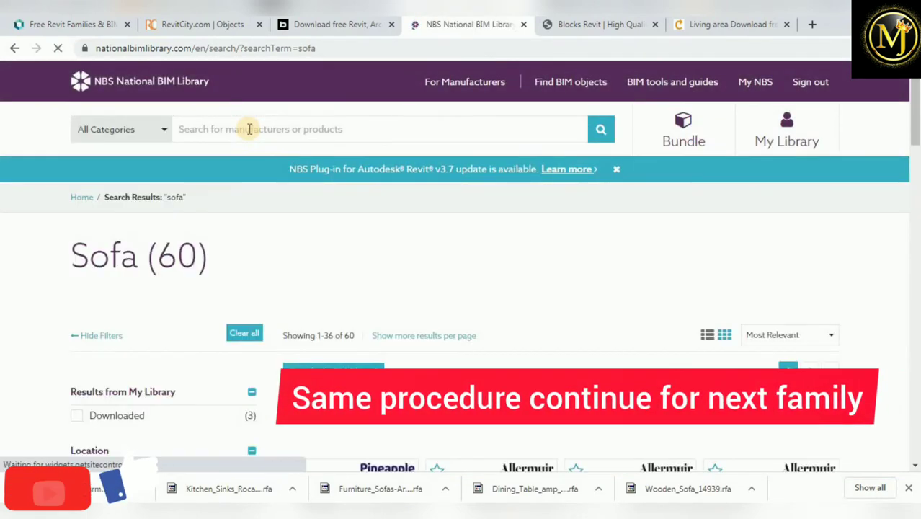
scroll(648, 391, "down", 5)
scroll(649, 392, "down", 2)
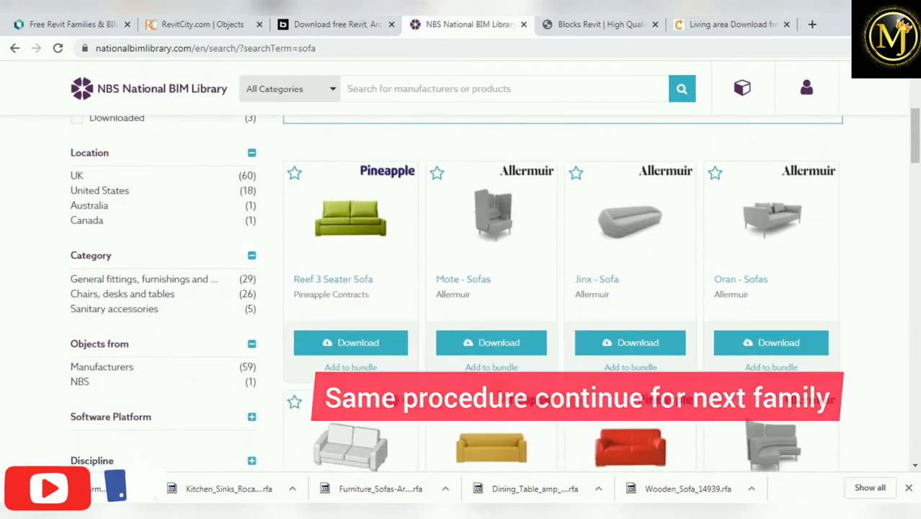
scroll(649, 391, "down", 2)
scroll(623, 355, "down", 1)
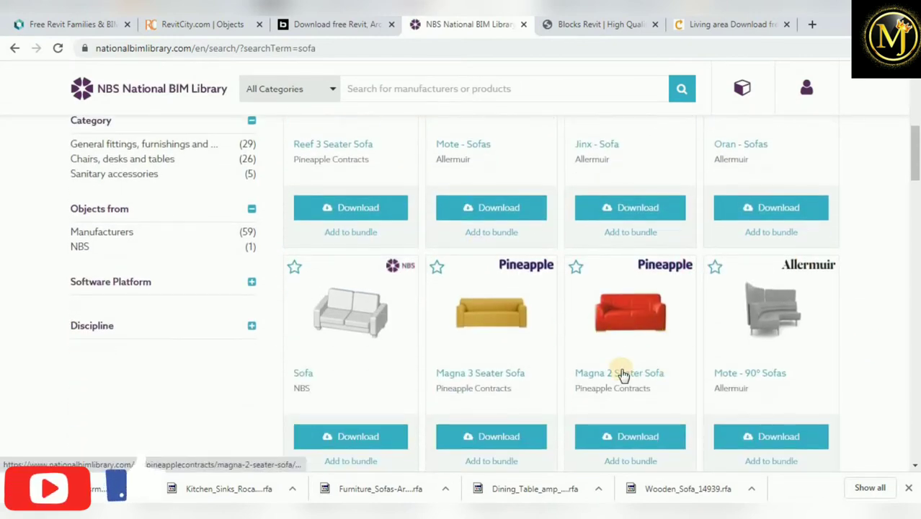
scroll(649, 328, "down", 2)
left_click(623, 303)
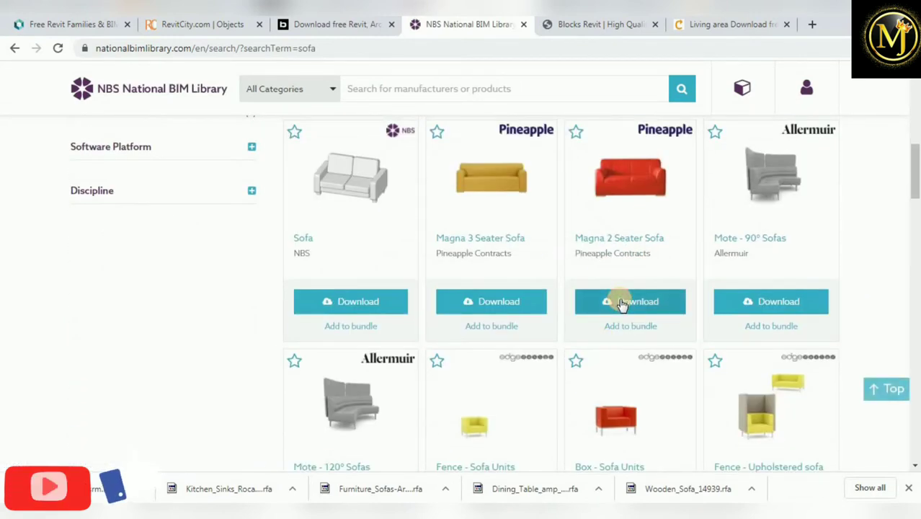
left_click(608, 372)
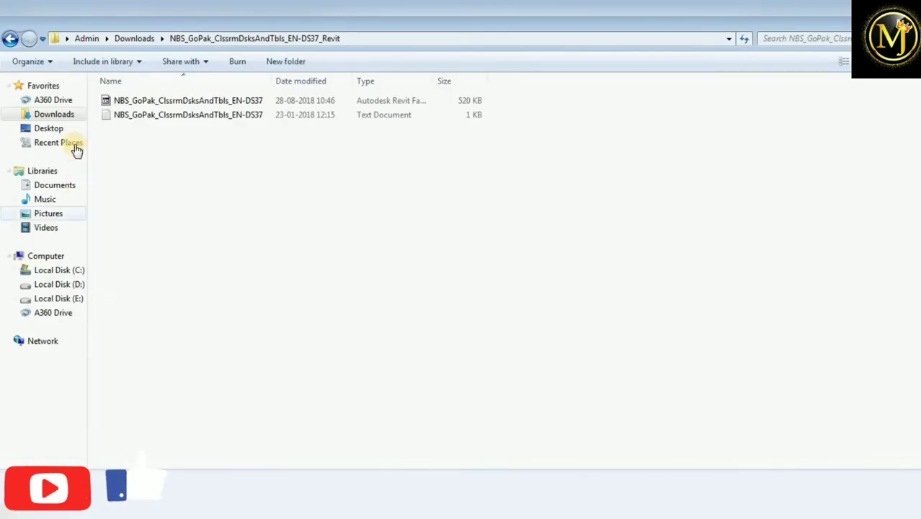
Extract the Pineapple Magna sofa zip, check its folder, then return to Chrome.
left_click(9, 39)
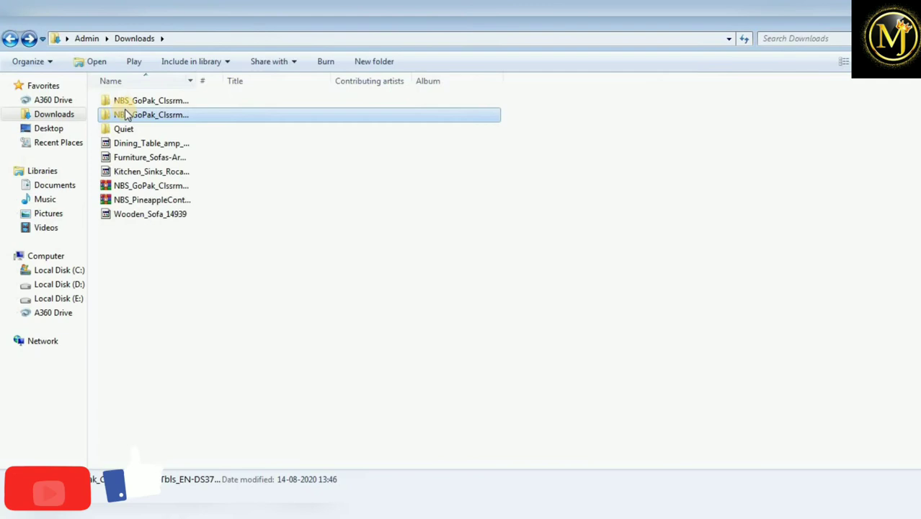
left_click(153, 202)
right_click(153, 201)
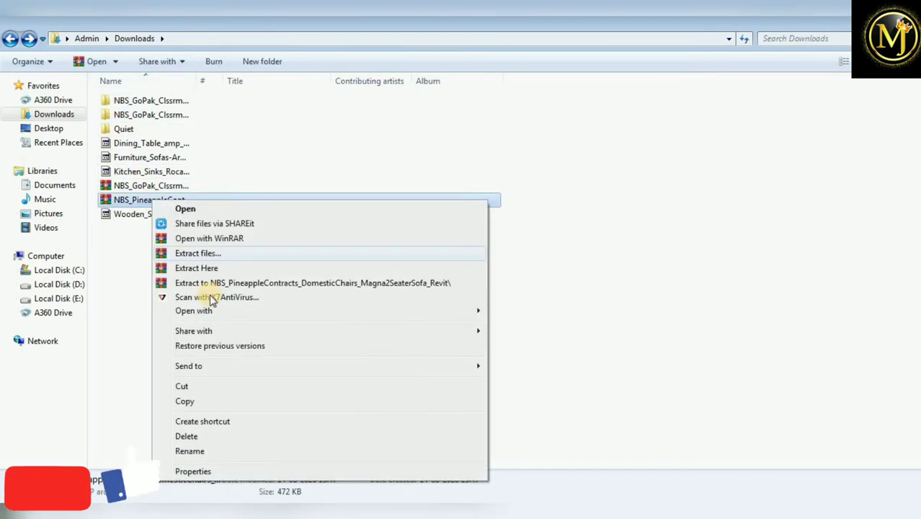
left_click(214, 282)
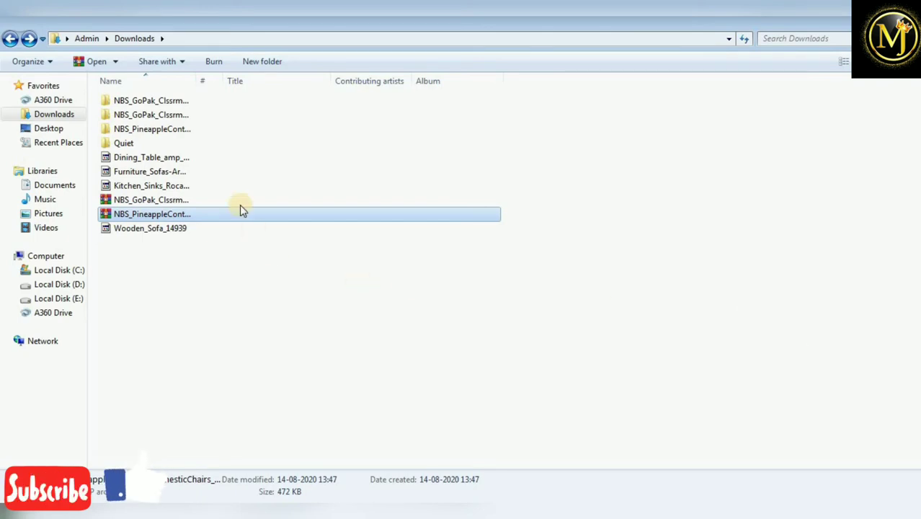
double_click(193, 129)
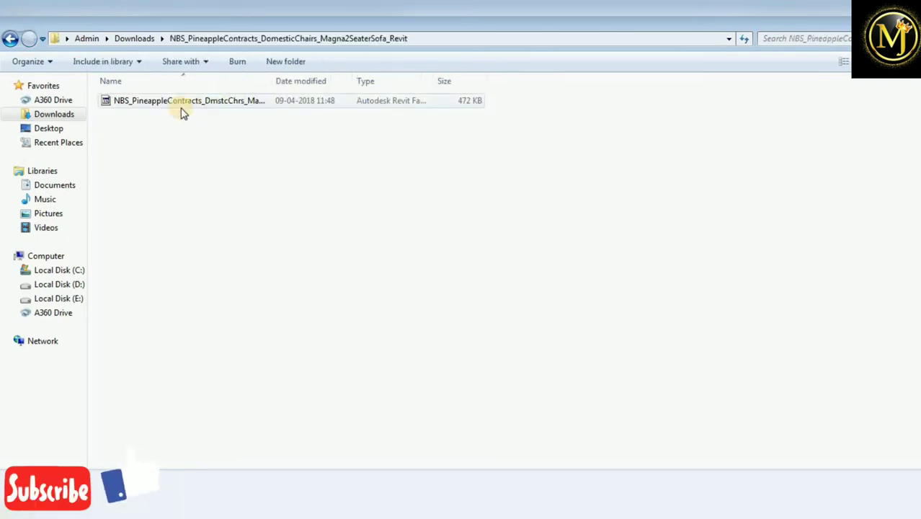
left_click(16, 41)
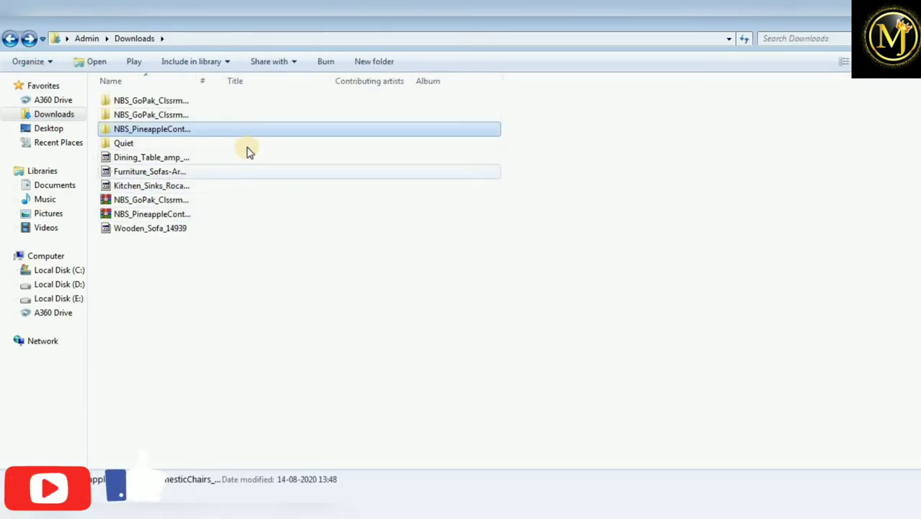
key("alt+Tab")
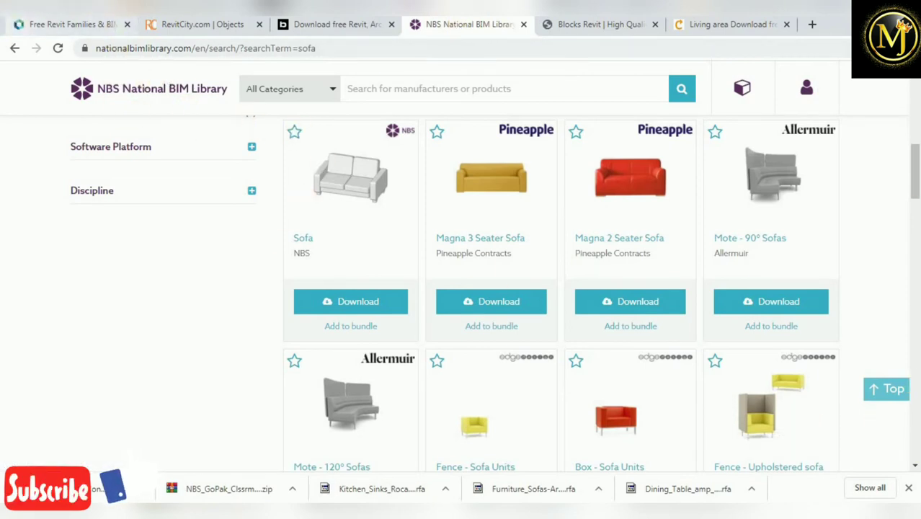
On BIMsmith Market, run a product search for tables.
left_click(82, 26)
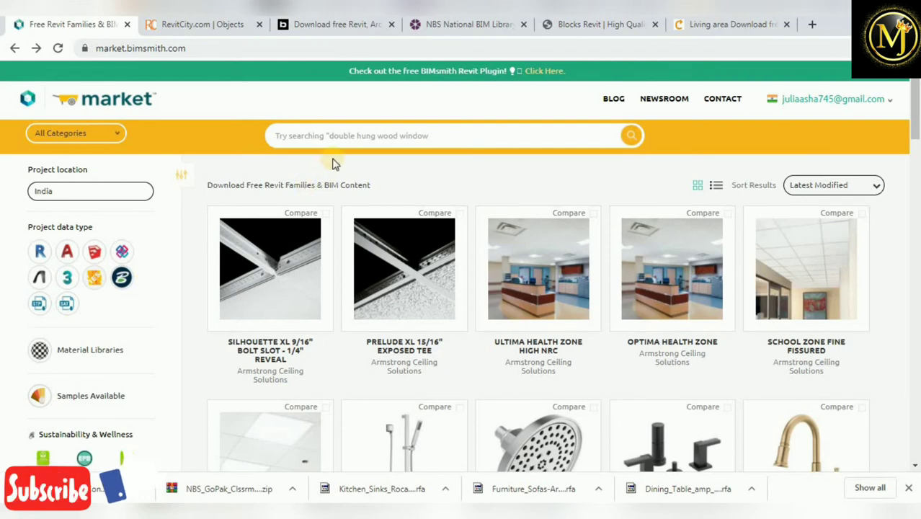
left_click(362, 135)
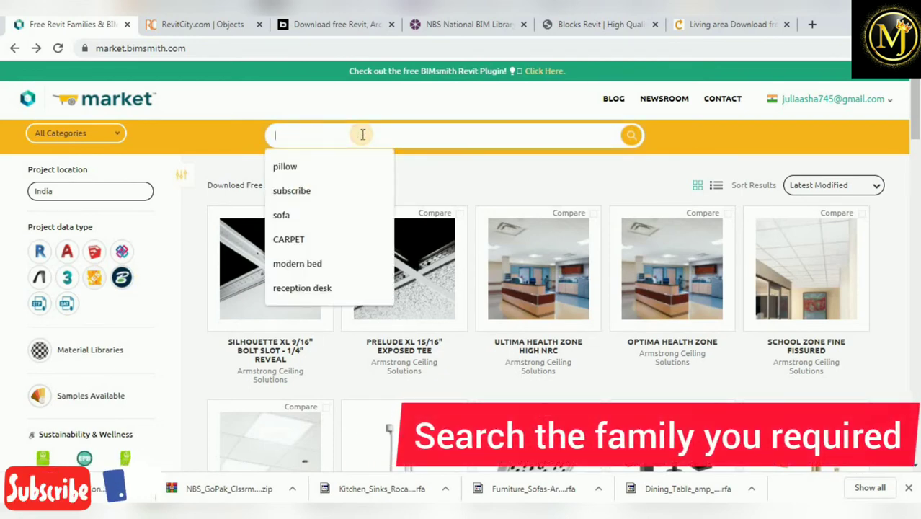
type("be")
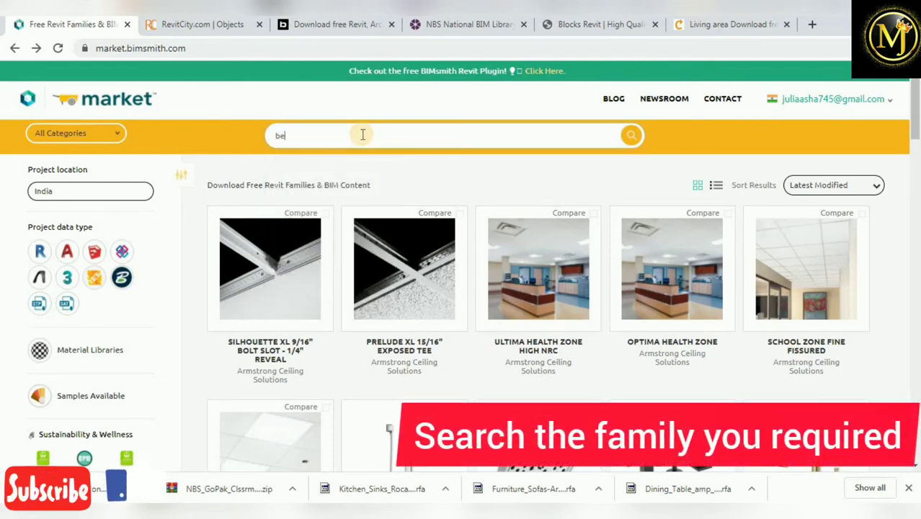
type("t")
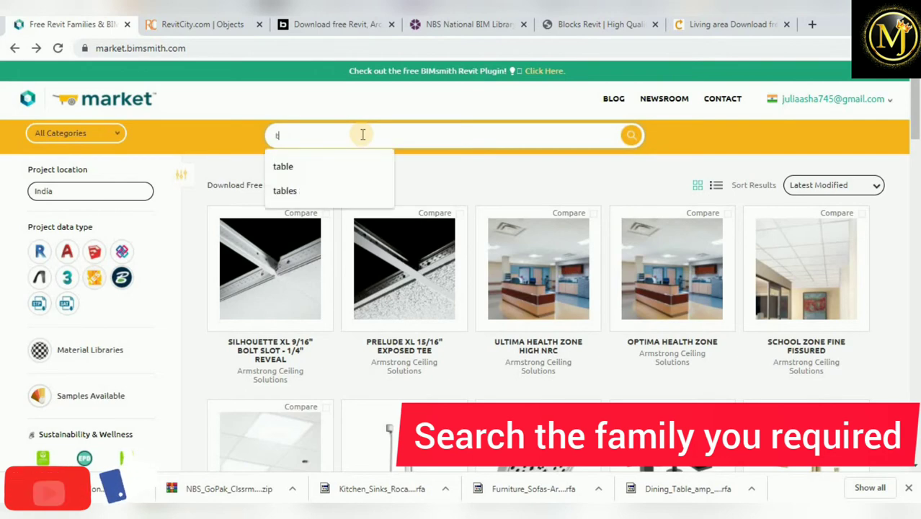
type("ables")
key("Return")
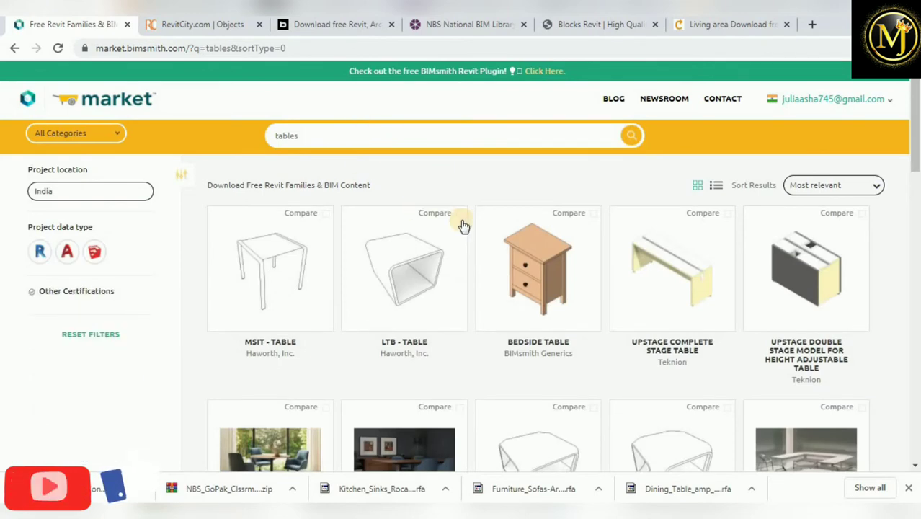
Open Bernhardt's Hint table page and download its Revit file.
scroll(501, 425, "down", 3)
scroll(499, 423, "down", 5)
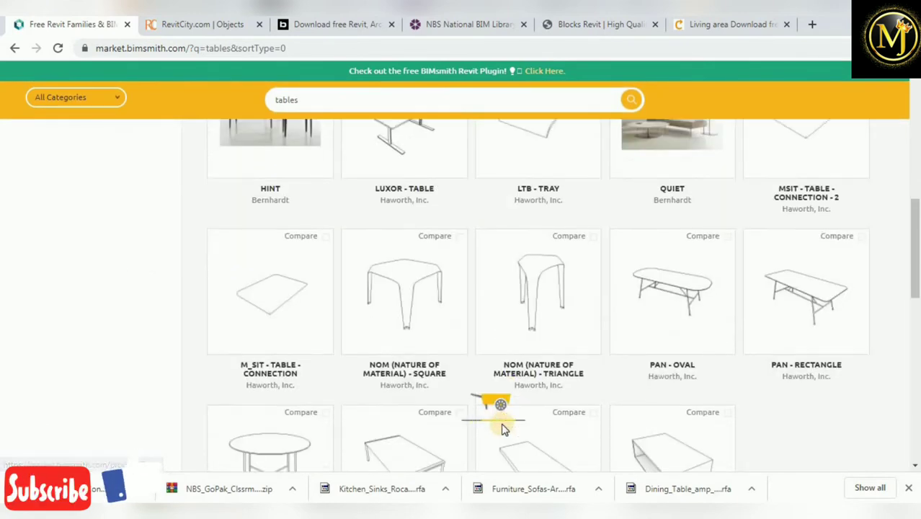
scroll(503, 429, "down", 5)
scroll(503, 429, "up", 5)
scroll(503, 429, "up", 5)
scroll(505, 429, "down", 5)
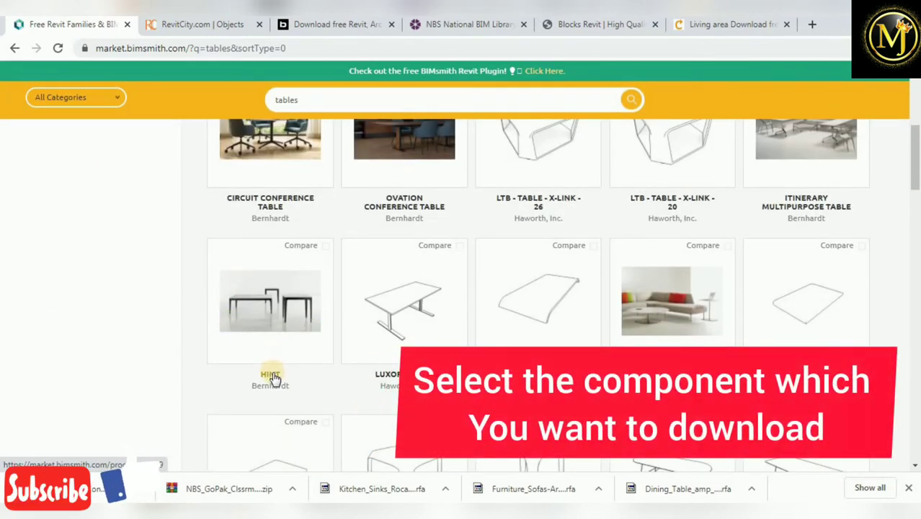
left_click(294, 316)
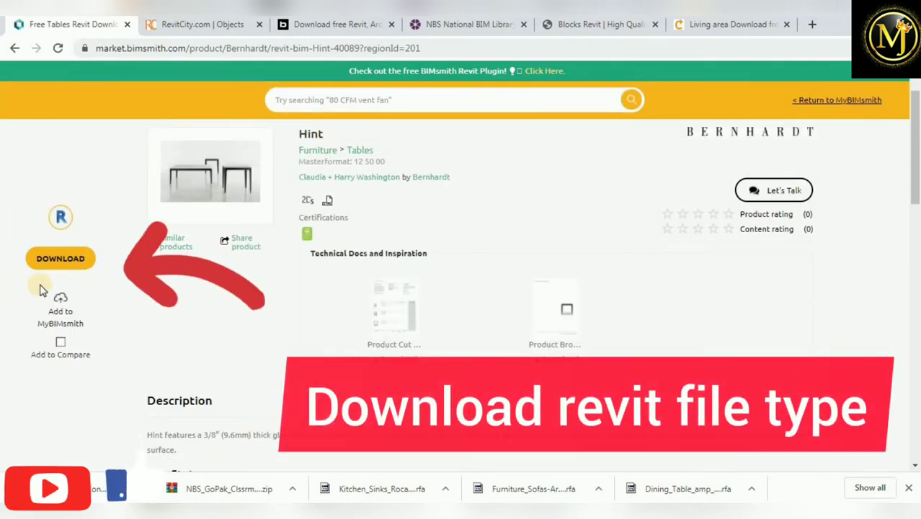
left_click(58, 261)
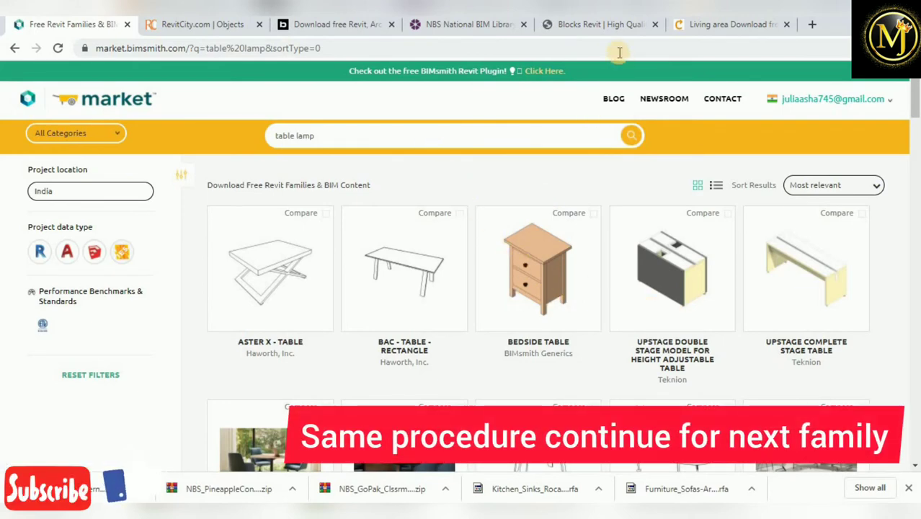
Review the RevitCity, BIMobject, NBS and BIMsmith tabs, ending on Syncronia's Living area page.
left_click(187, 24)
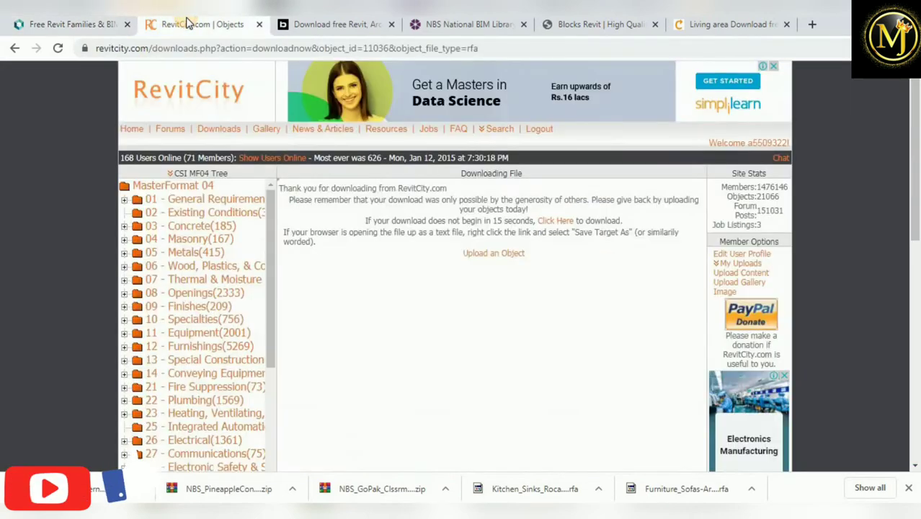
left_click(335, 24)
left_click(467, 24)
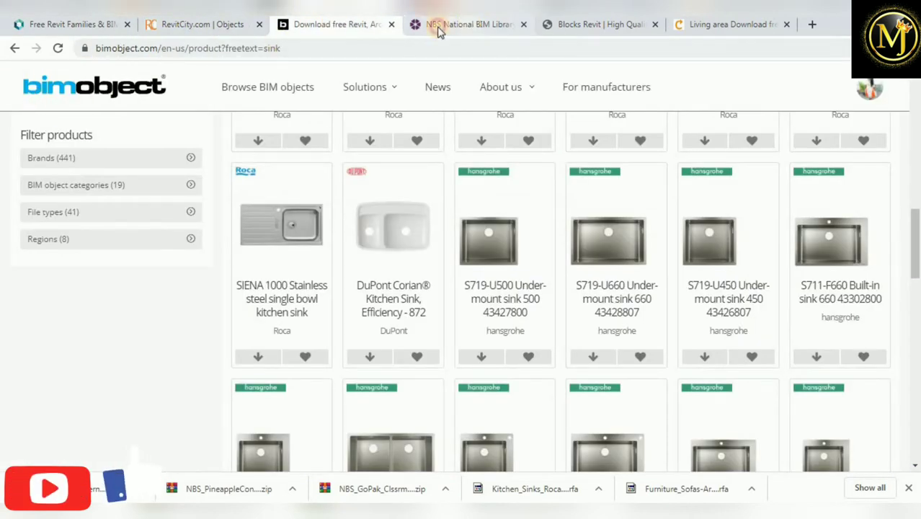
left_click(79, 25)
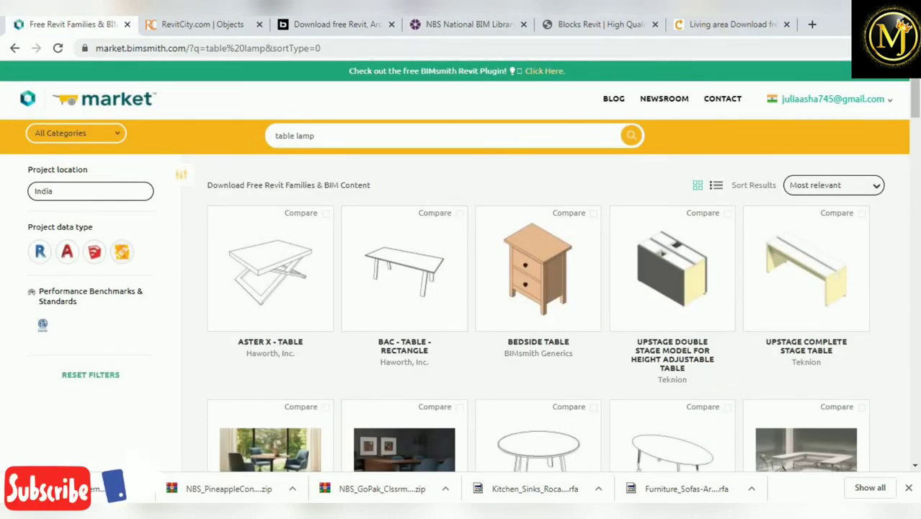
left_click(728, 25)
Go to the Kitchen accessories category from the 3D Models & BIM menu.
scroll(181, 173, "up", 4)
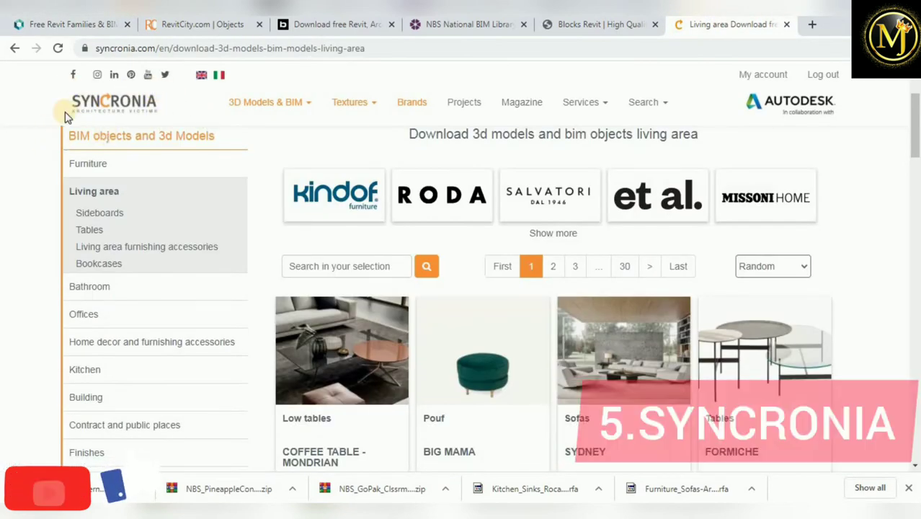
left_click(291, 104)
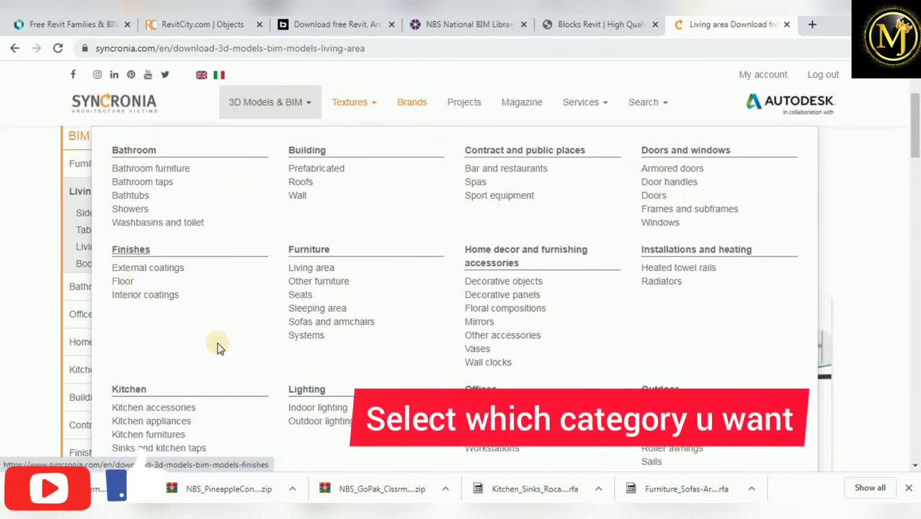
left_click(153, 408)
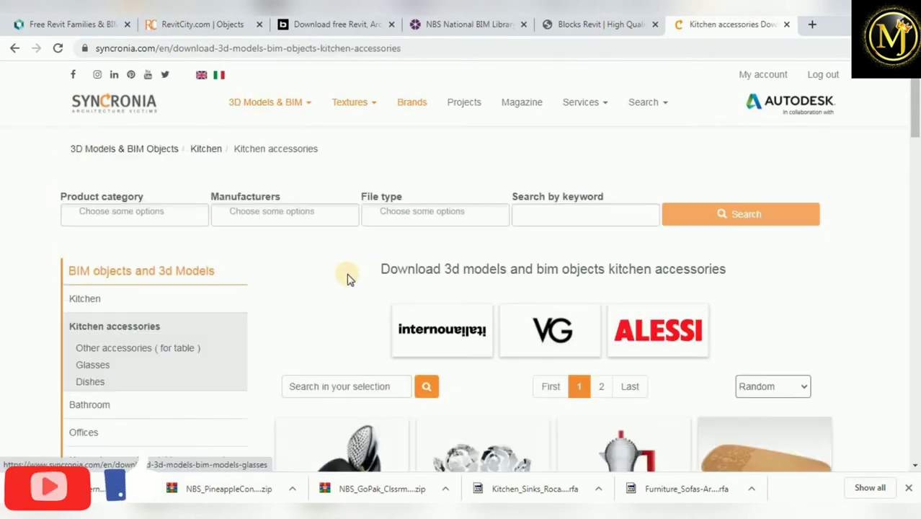
Open the Breakfast Board MW12 product page from the kitchen accessories grid.
scroll(432, 277, "down", 3)
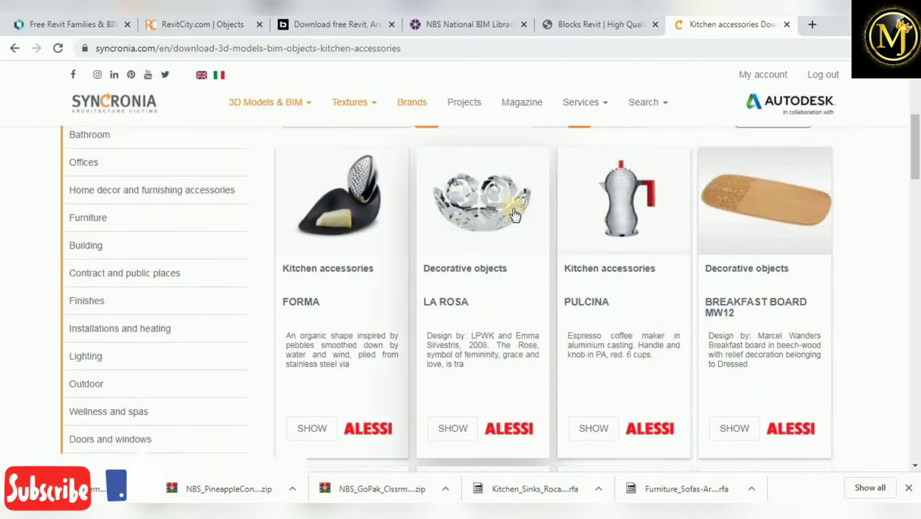
scroll(689, 391, "down", 5)
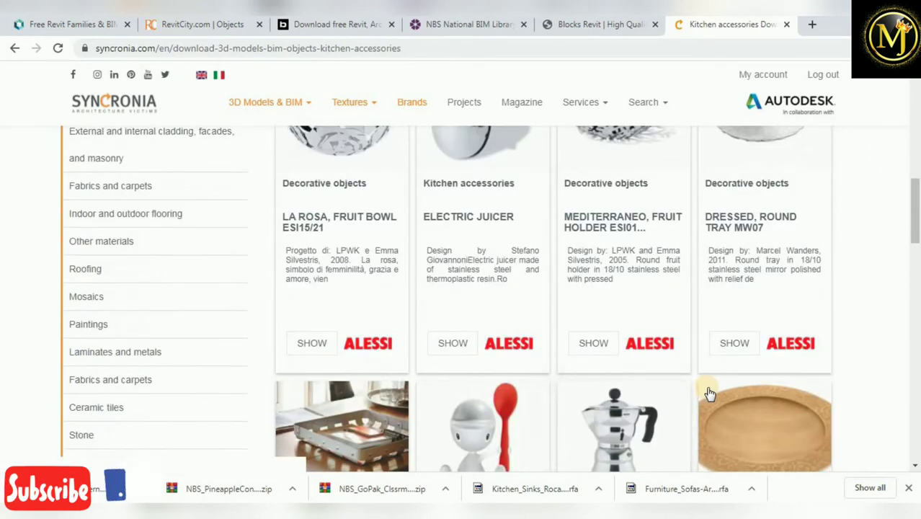
scroll(709, 387, "down", 5)
scroll(735, 382, "down", 4)
scroll(750, 386, "down", 2)
scroll(761, 389, "down", 3)
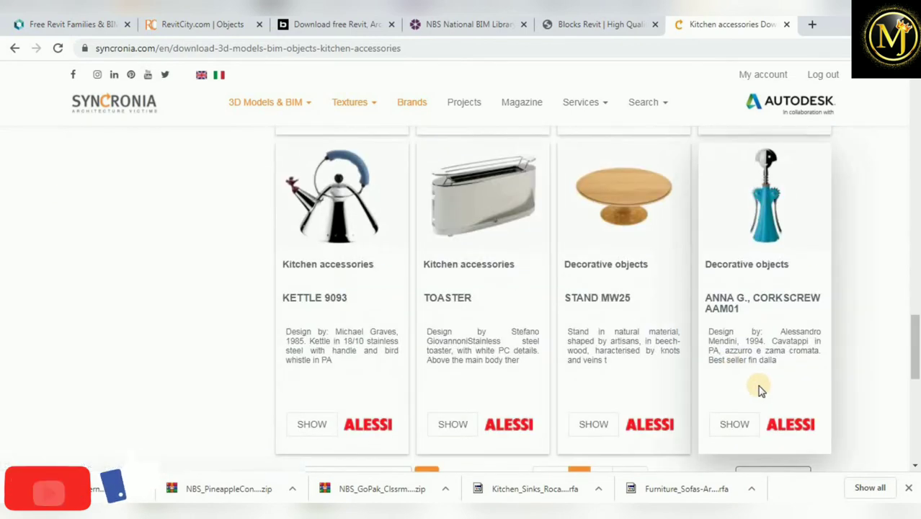
scroll(736, 325, "up", 5)
scroll(731, 325, "up", 5)
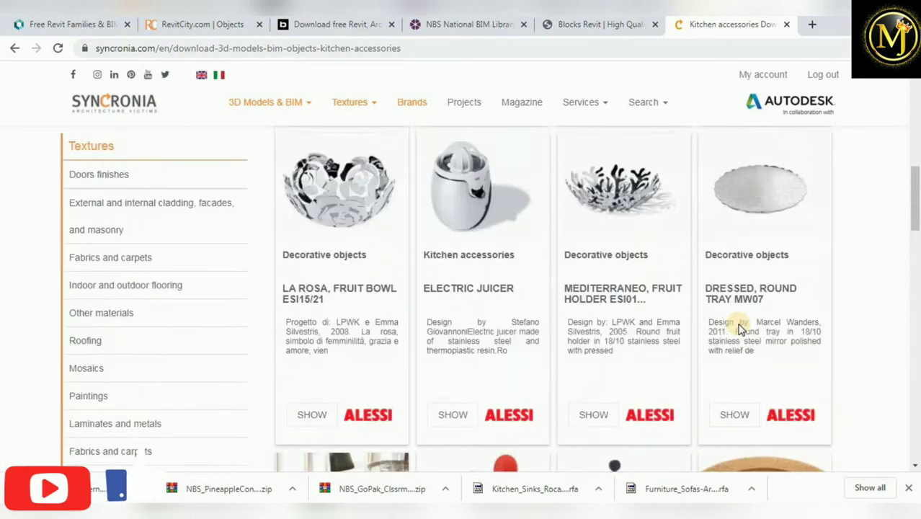
scroll(764, 339, "up", 3)
scroll(787, 313, "up", 3)
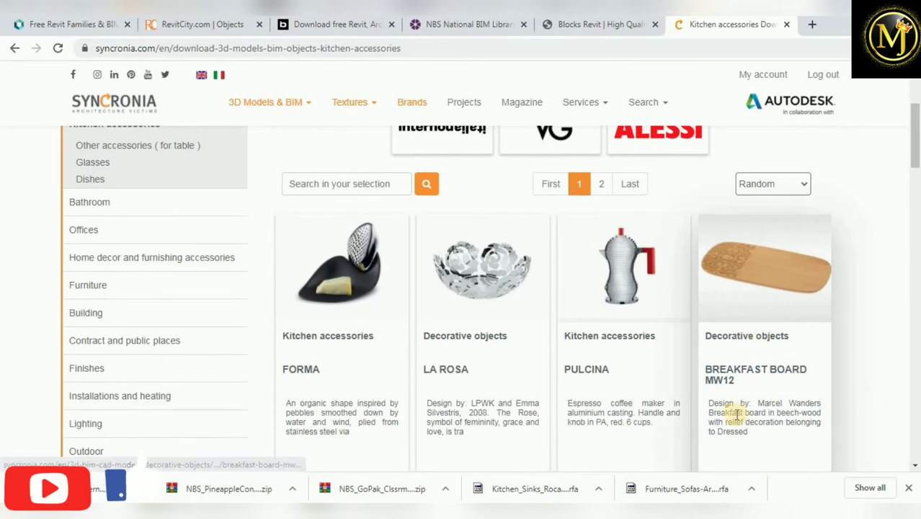
scroll(736, 346, "down", 3)
left_click(738, 294)
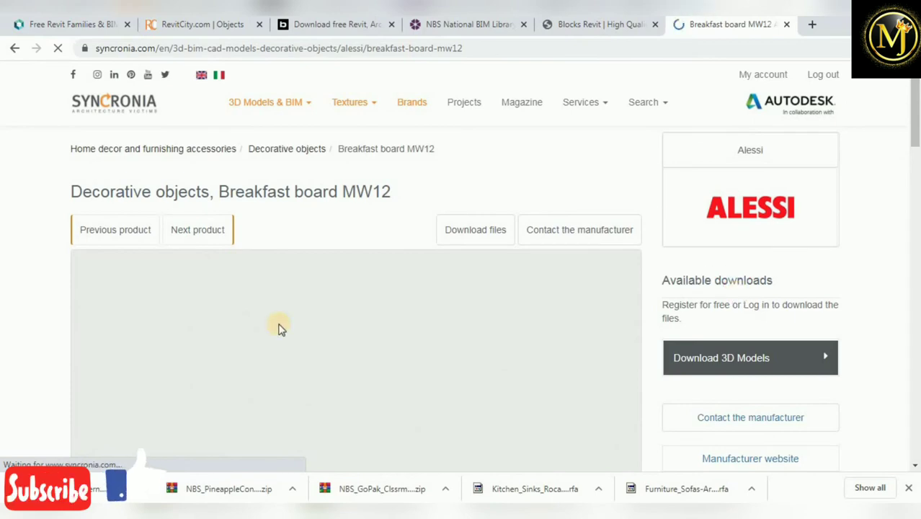
Download the Breakfast Board MW12 RFA file from the Download 3D Models section.
scroll(281, 328, "down", 5)
scroll(263, 288, "up", 2)
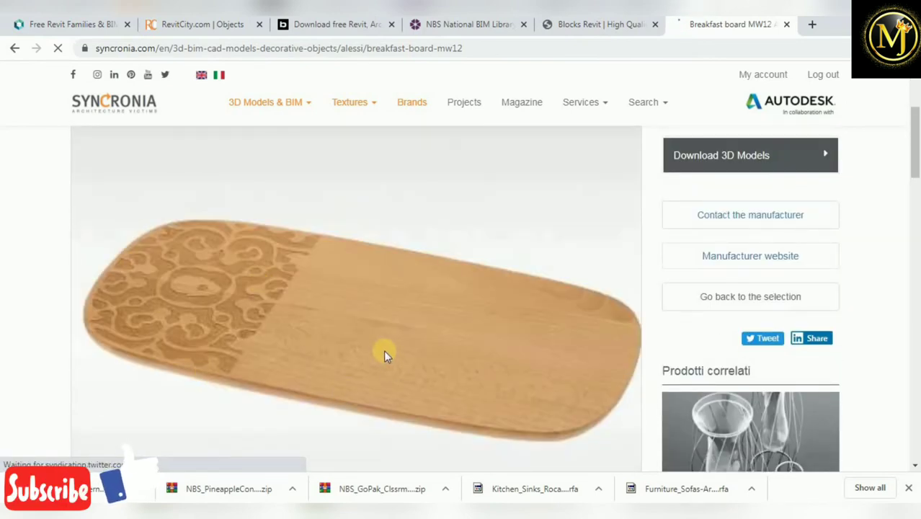
scroll(383, 352, "down", 8)
scroll(306, 319, "up", 2)
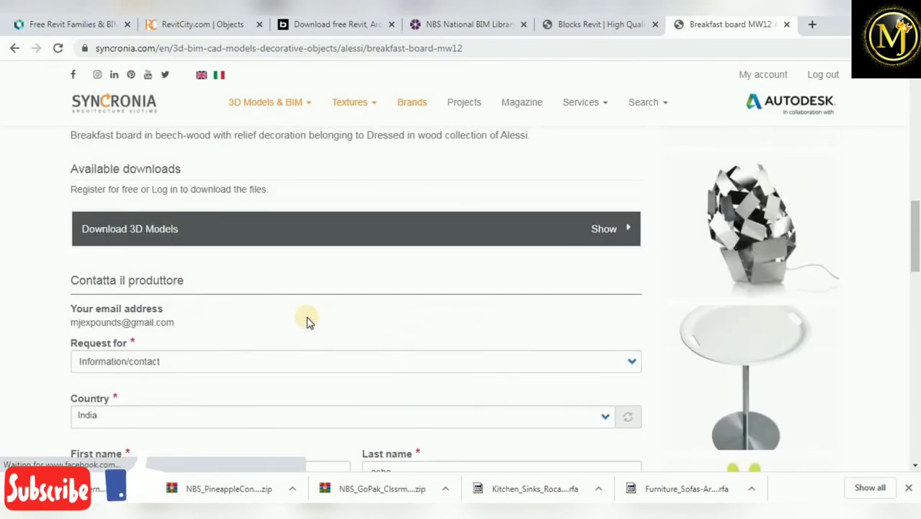
left_click(183, 240)
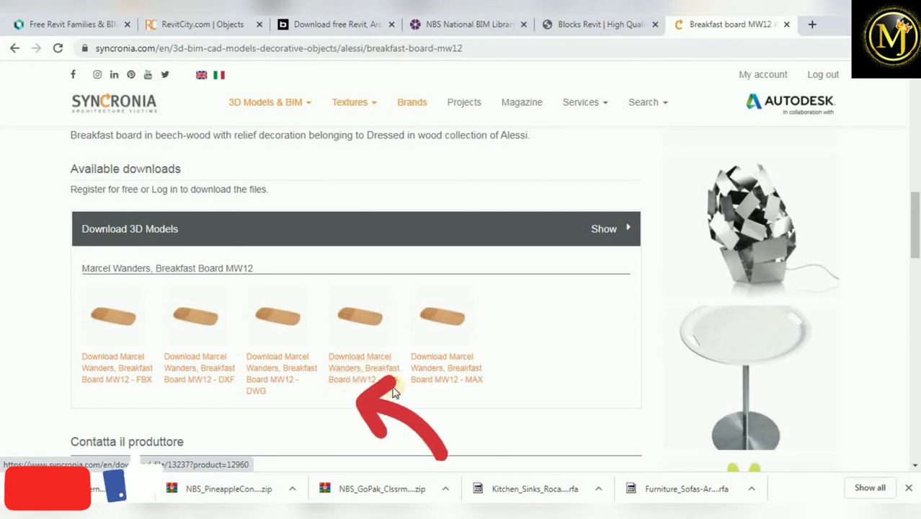
left_click(362, 369)
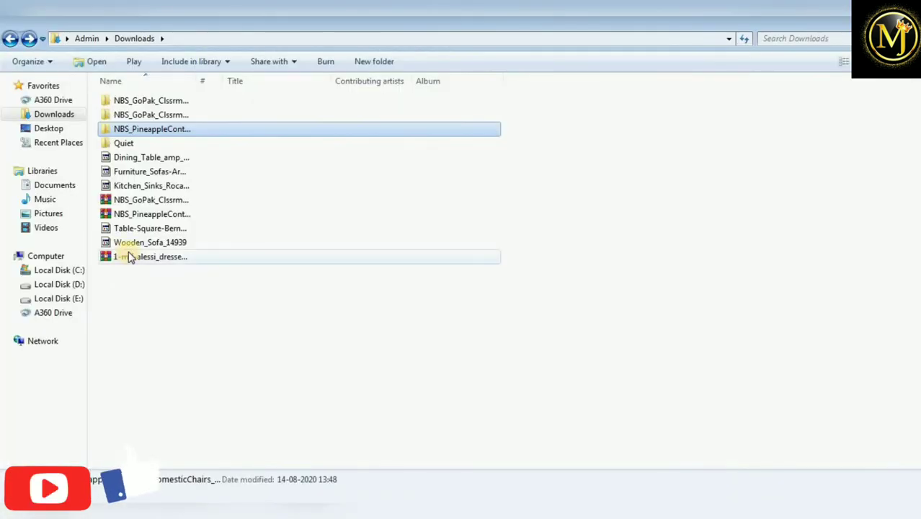
Extract the Alessi zip with WinRAR into 1-md-alessi_dressed_in_wood_mw12_rfa and open that folder.
left_click(148, 260)
right_click(148, 258)
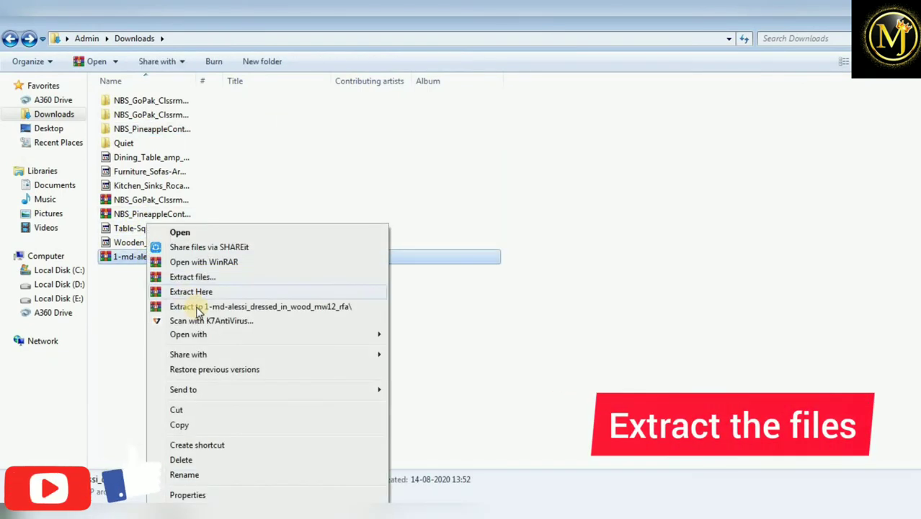
left_click(198, 309)
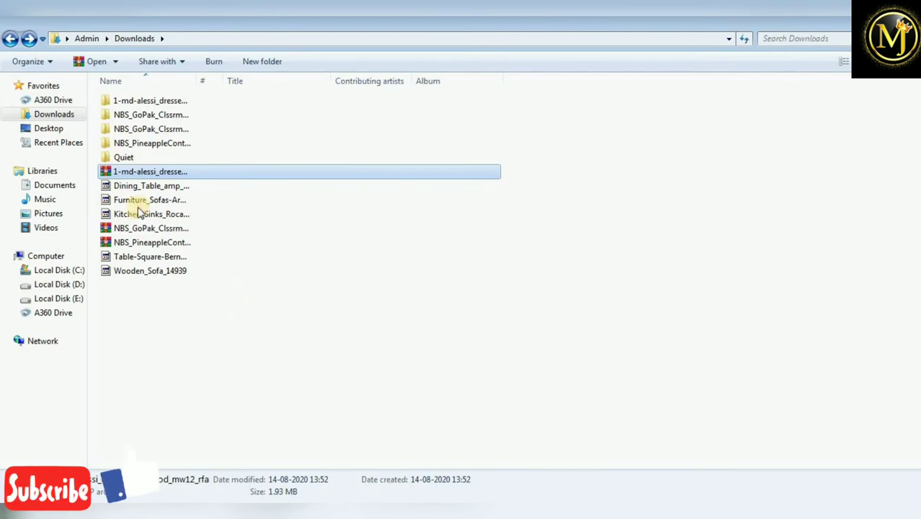
double_click(151, 100)
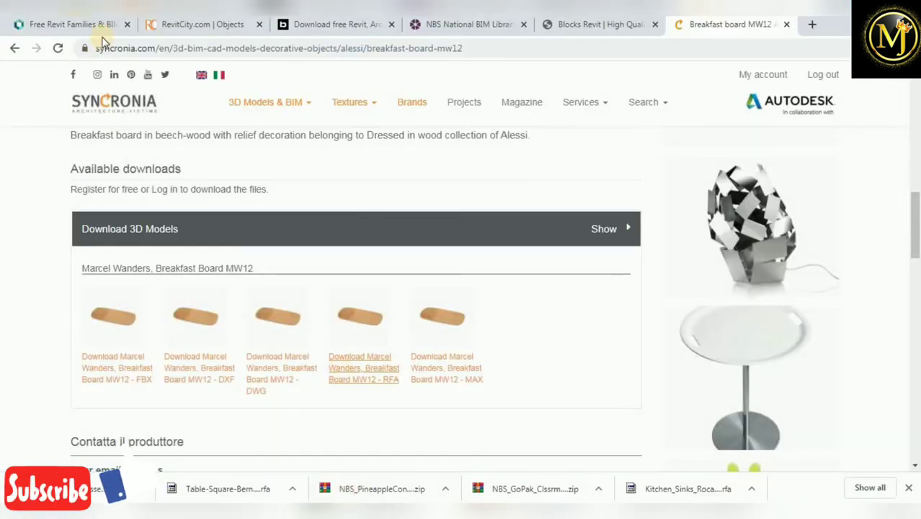
Review the BIMsmith, RevitCity, BIMobject, NBS and Syncronia tabs, then return to the Downloads listing.
left_click(98, 25)
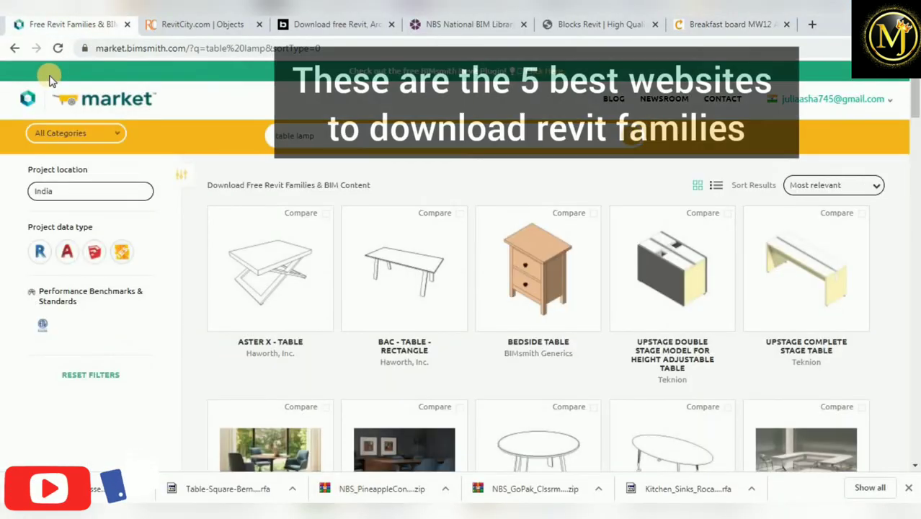
left_click(198, 25)
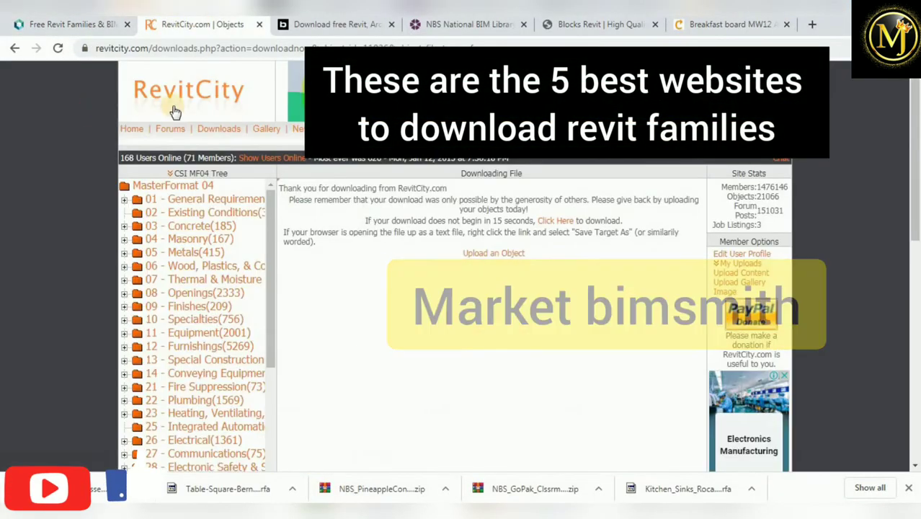
left_click(330, 25)
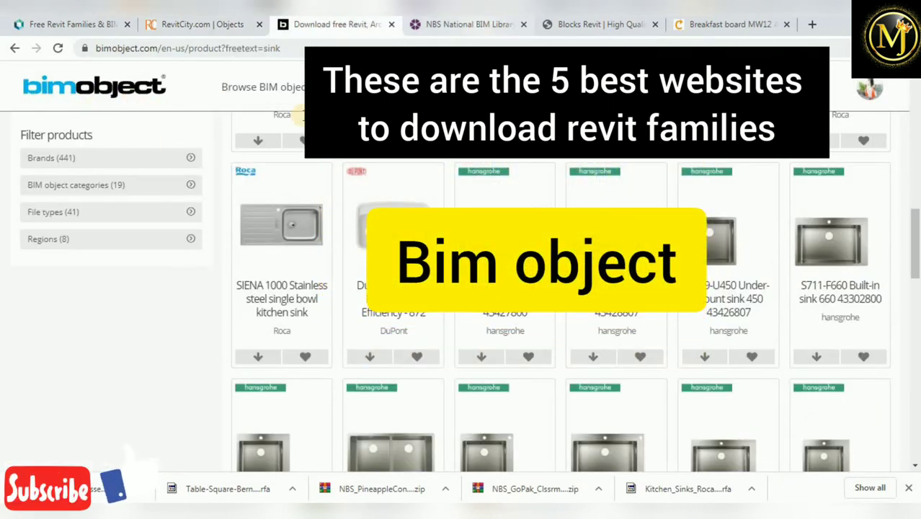
left_click(475, 24)
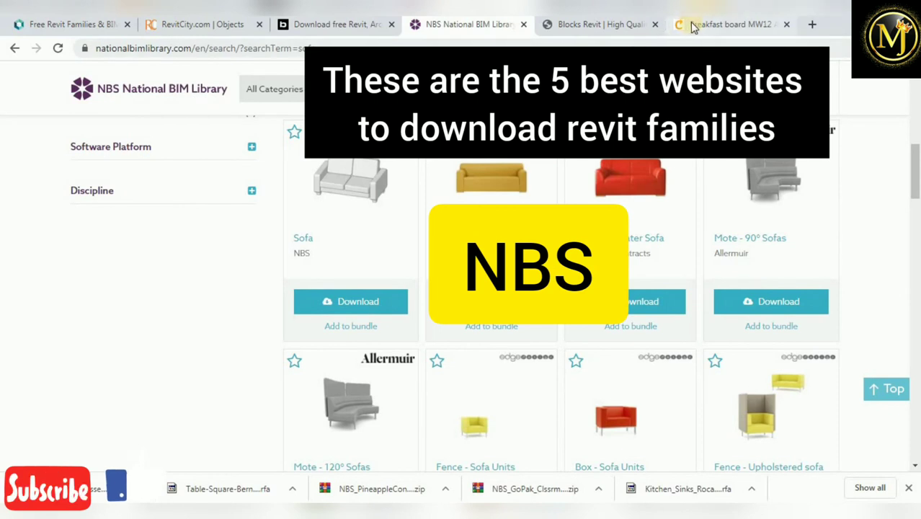
left_click(727, 24)
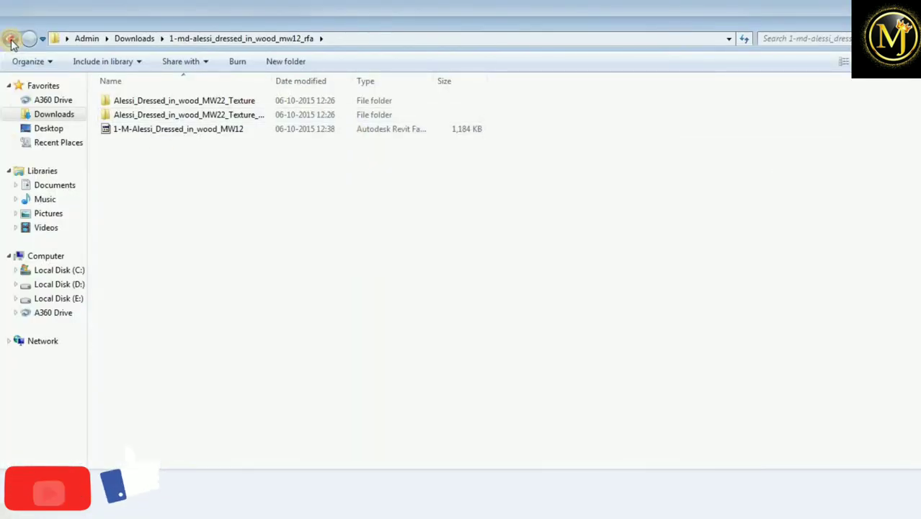
left_click(11, 38)
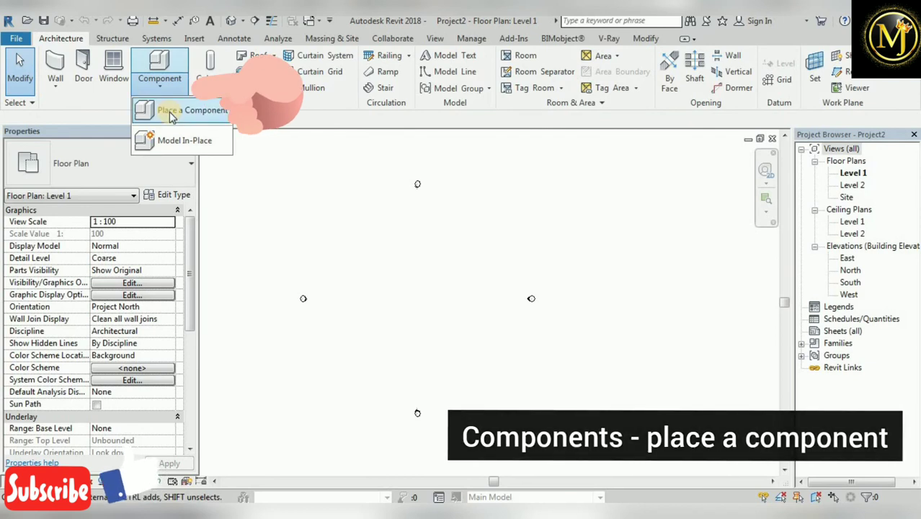
Load Wooden_Sofa_14939.rfa from Admin > Downloads through Place a Component.
left_click(171, 116)
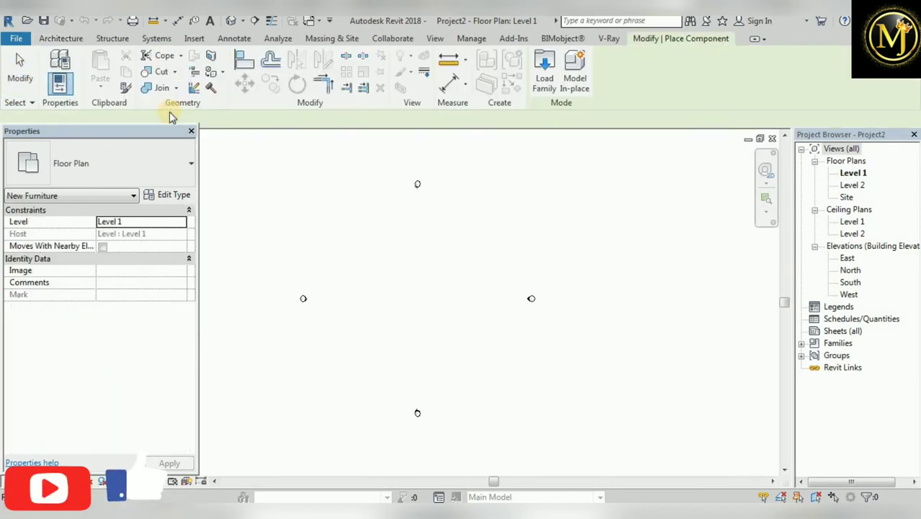
left_click(553, 78)
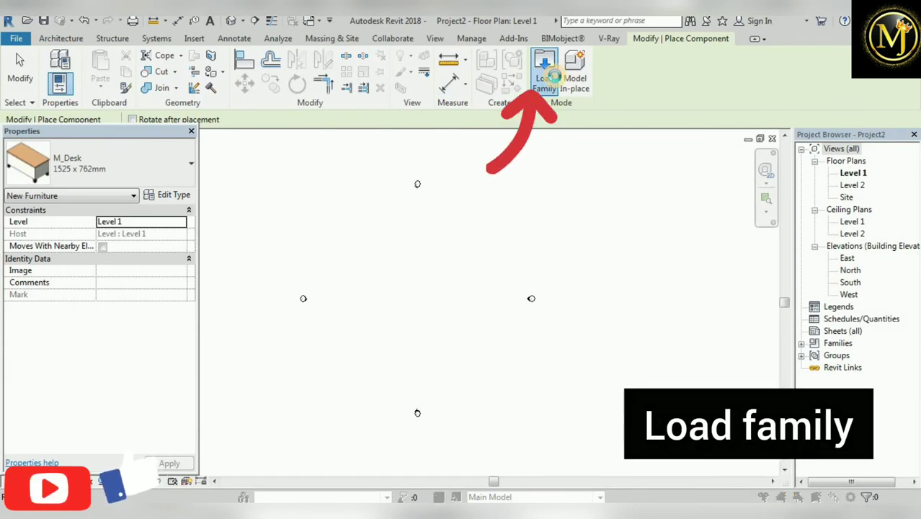
left_click(277, 105)
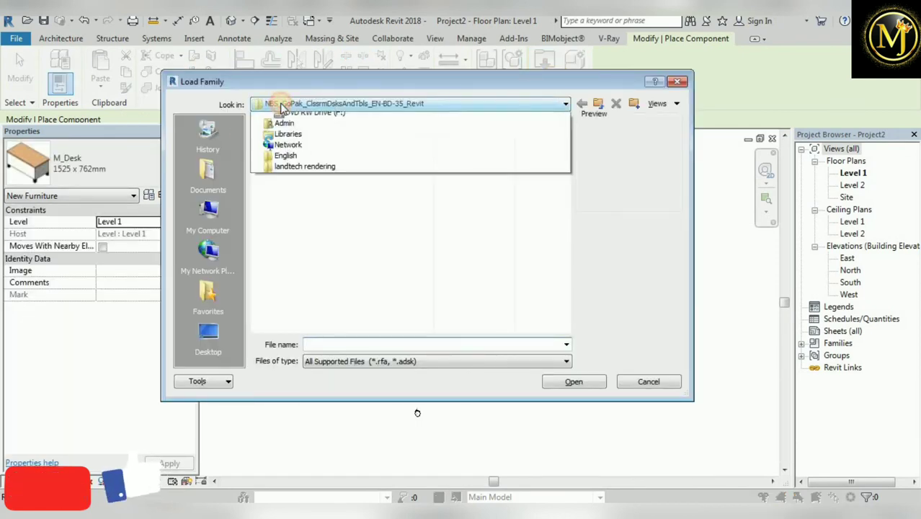
left_click(288, 225)
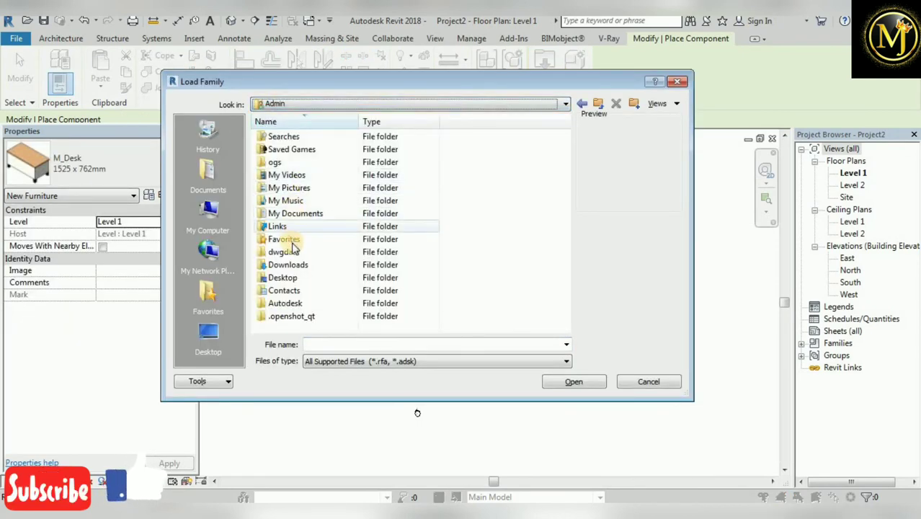
left_click_drag(281, 238, 304, 267)
double_click(302, 266)
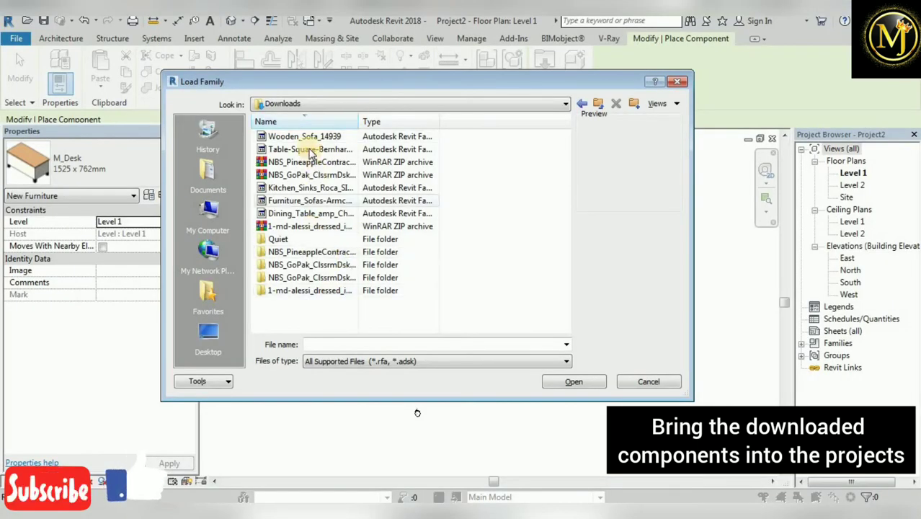
left_click(321, 137)
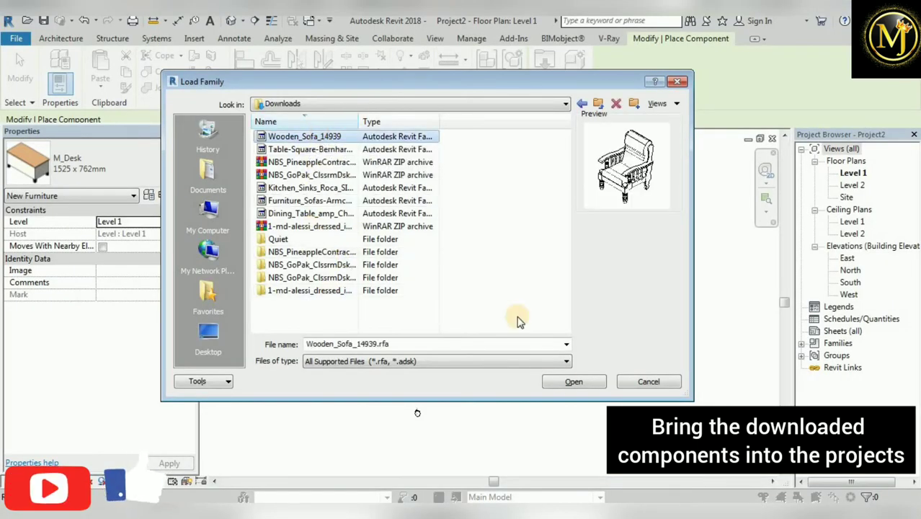
left_click(574, 383)
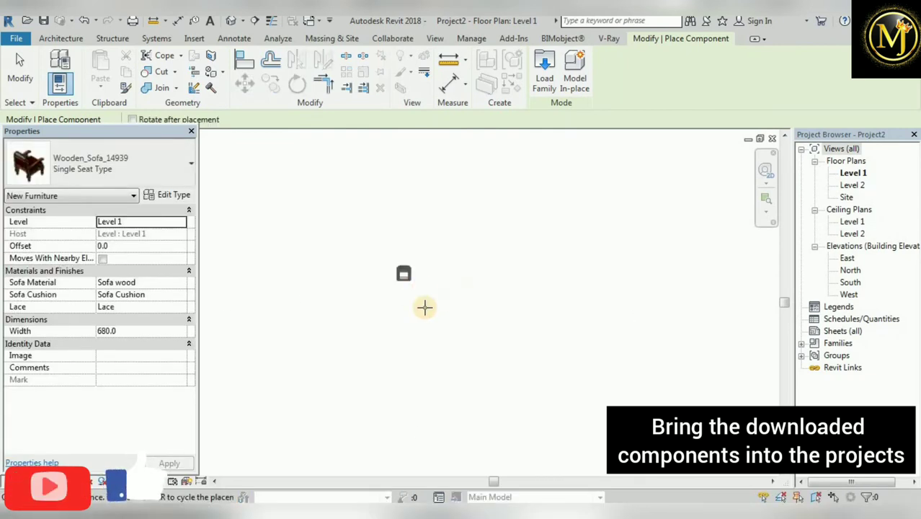
Load the Table-Square-Bernhardt family and place the square table on the plan.
left_click(544, 72)
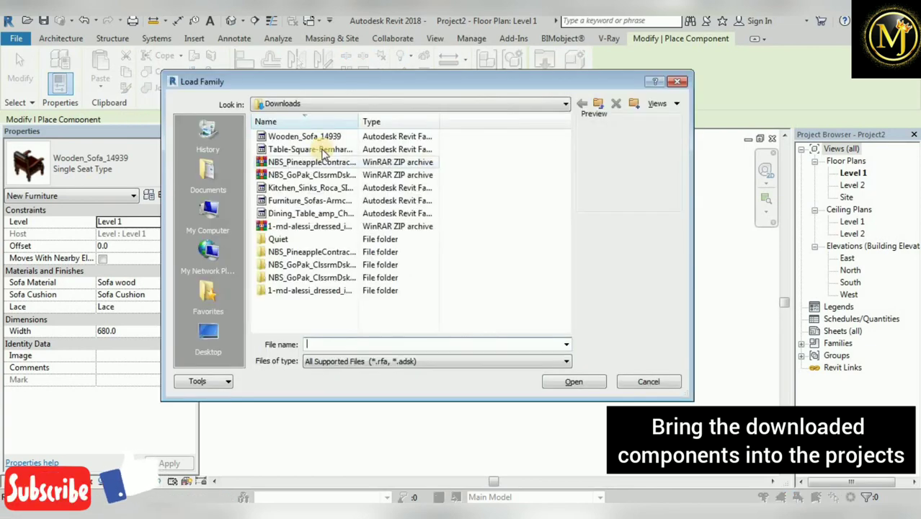
left_click(317, 149)
left_click(569, 382)
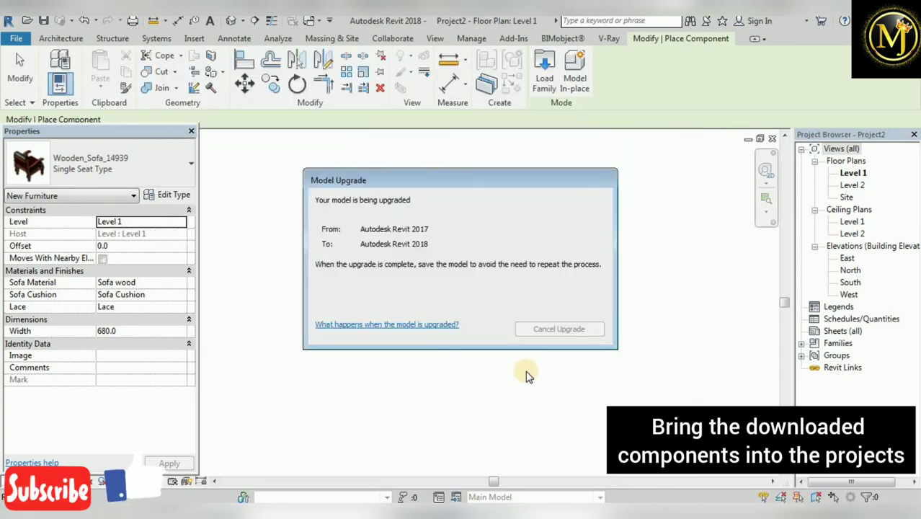
left_click(485, 289)
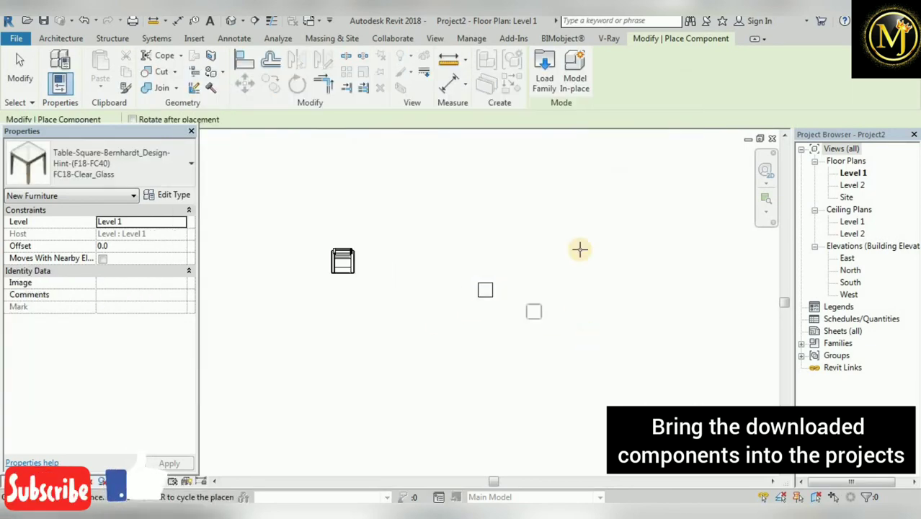
Load the Kitchen_Sinks_Roca sink family into the project.
left_click(545, 72)
left_click(343, 189)
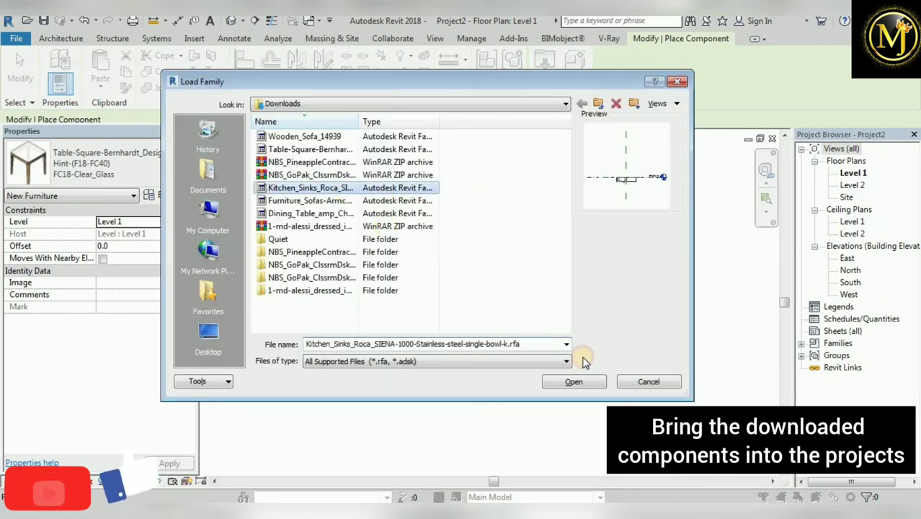
left_click(584, 382)
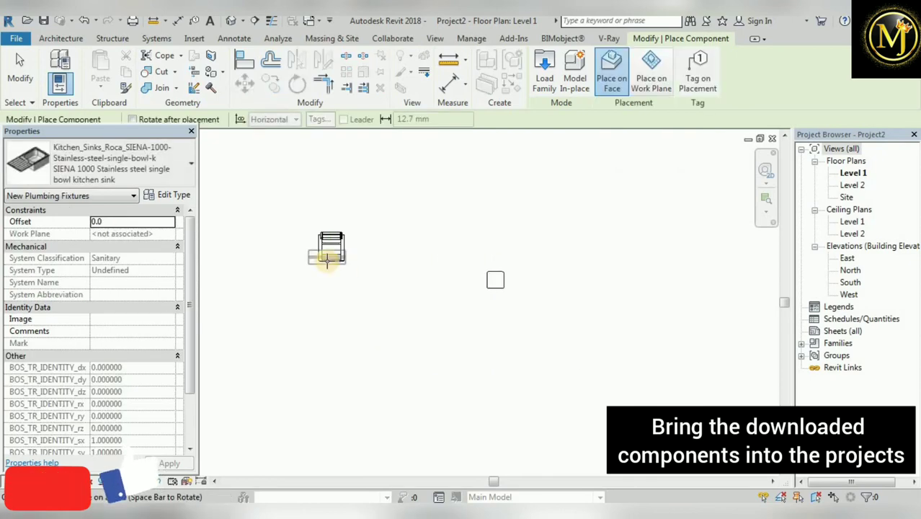
Load the Dining_Table_amp_Chair family and place the dining set below the plan centre.
left_click(544, 72)
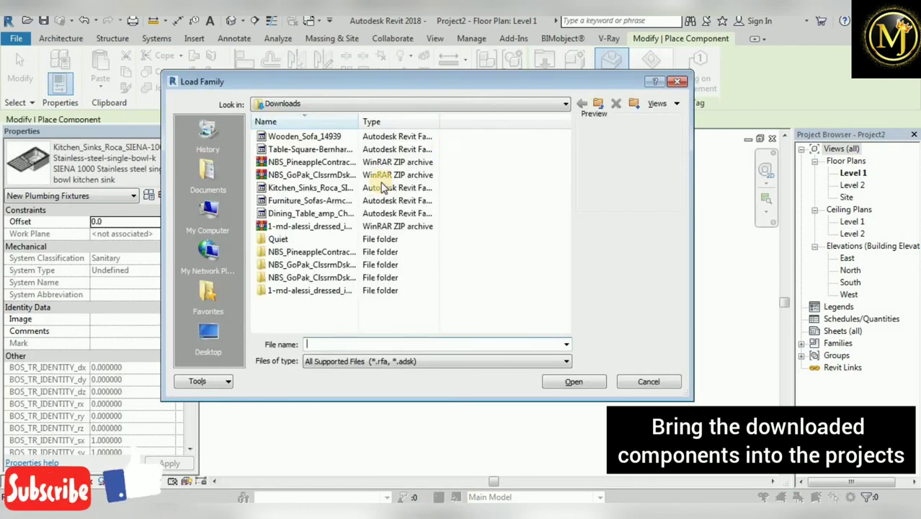
left_click(346, 213)
left_click(598, 381)
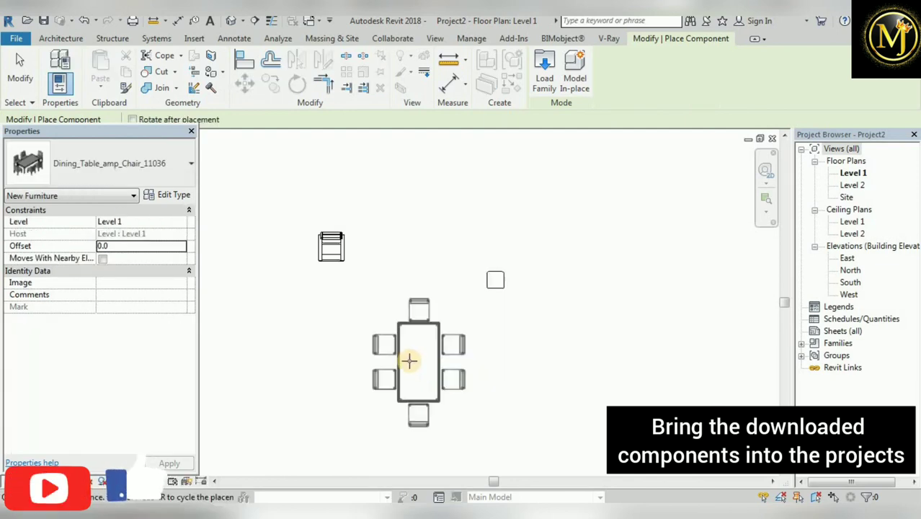
left_click(393, 366)
Load the Furniture_Sofas two-seater family and place it left of the dining set.
left_click(548, 88)
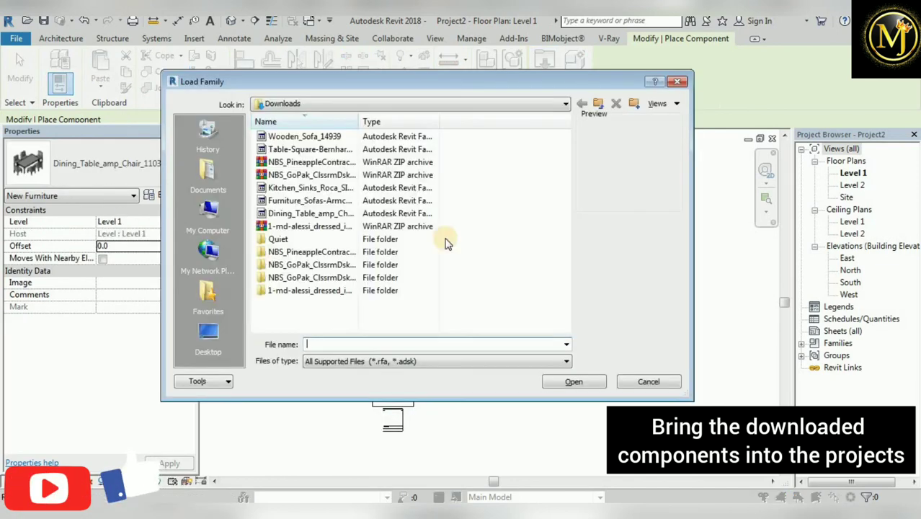
left_click(351, 216)
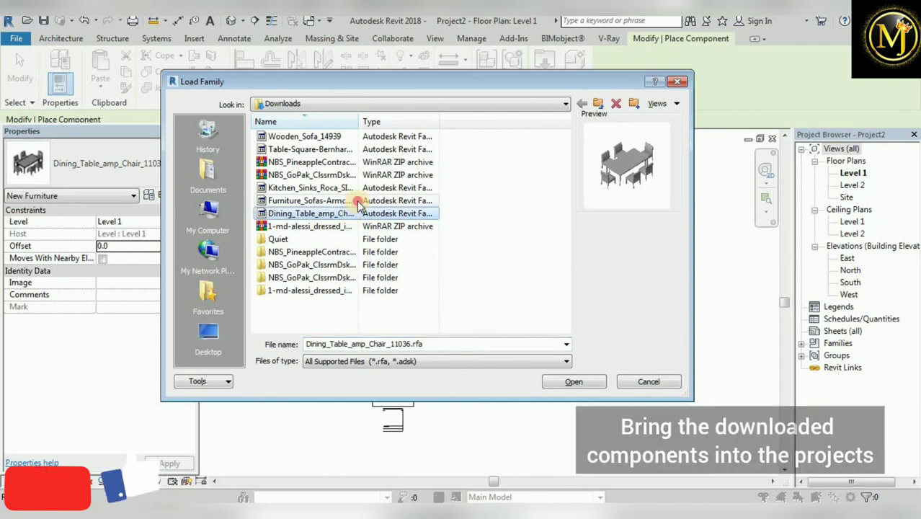
left_click(358, 203)
left_click(364, 187)
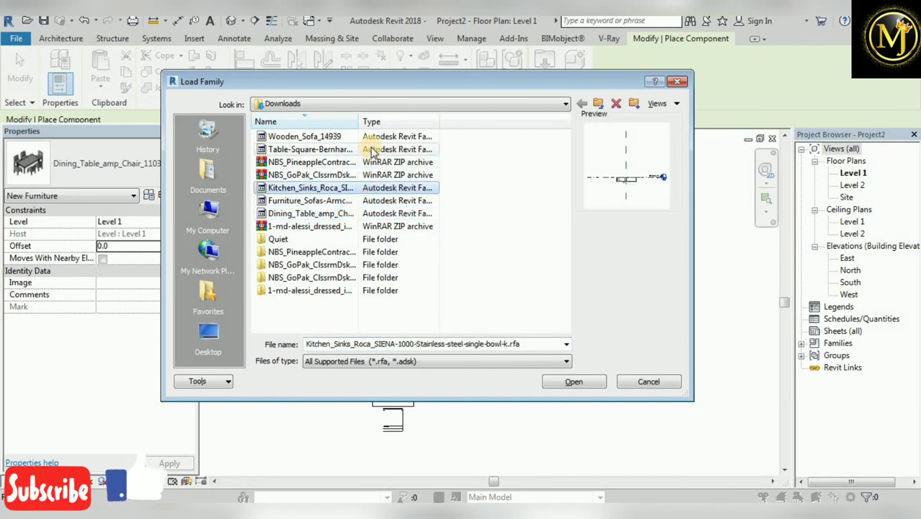
left_click(370, 148)
left_click(372, 137)
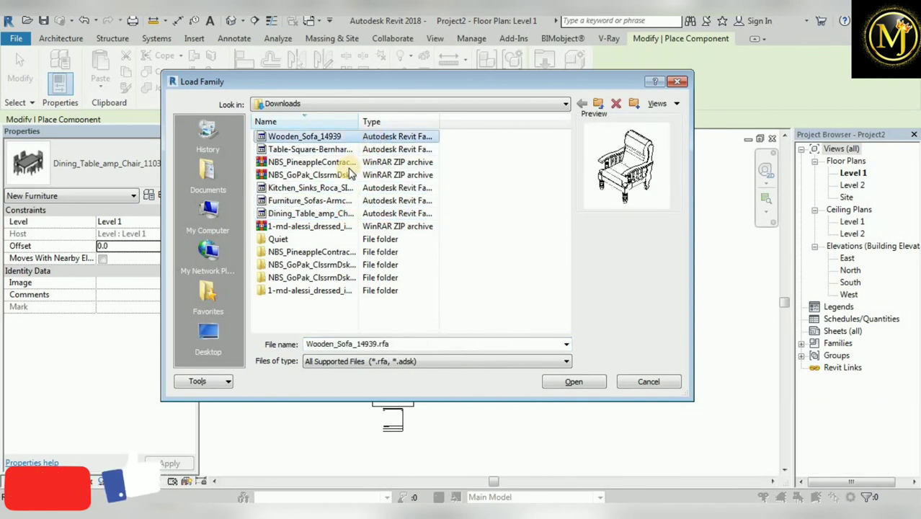
left_click(310, 188)
left_click(320, 200)
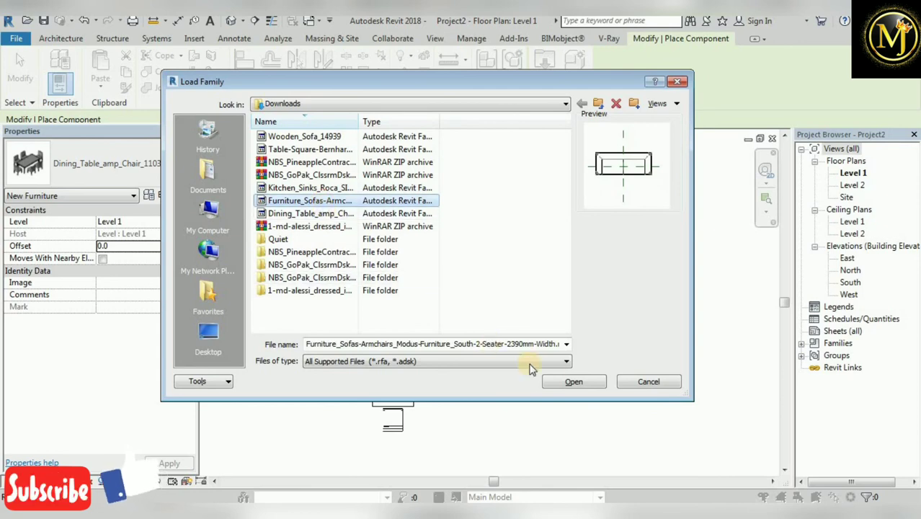
left_click(574, 381)
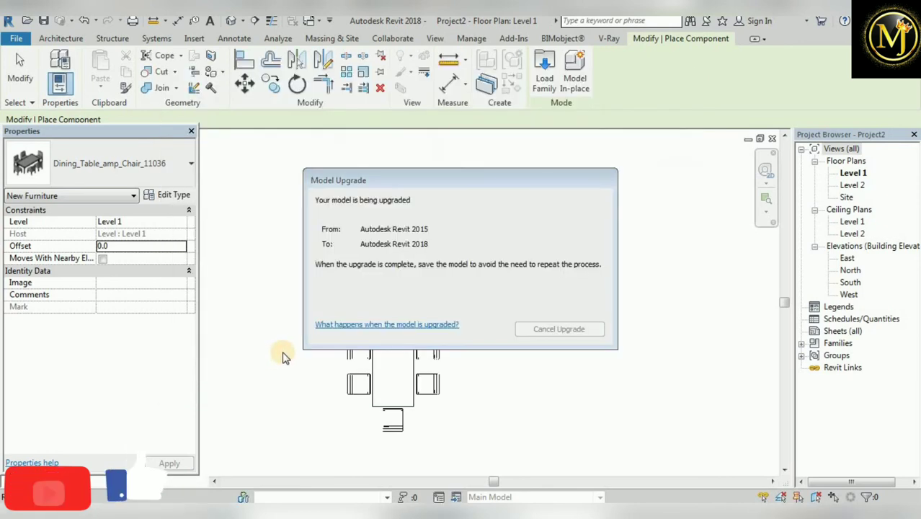
left_click(265, 317)
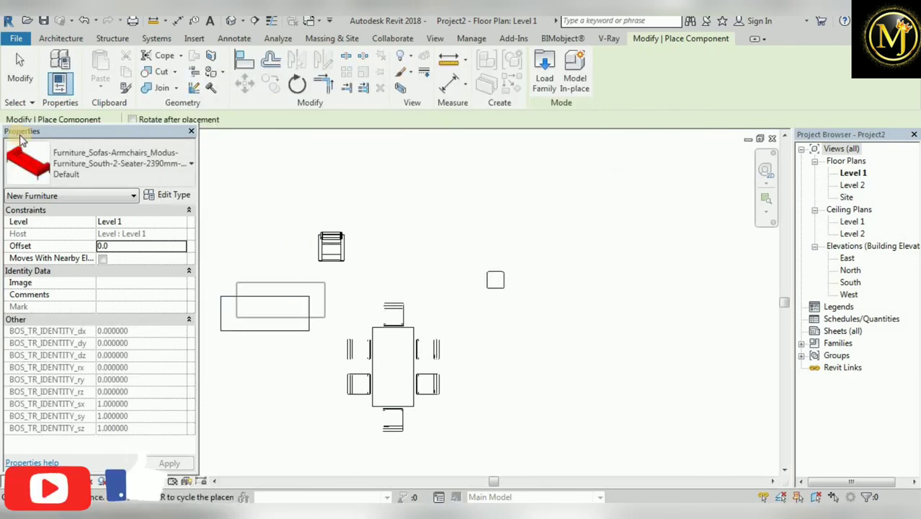
left_click(21, 71)
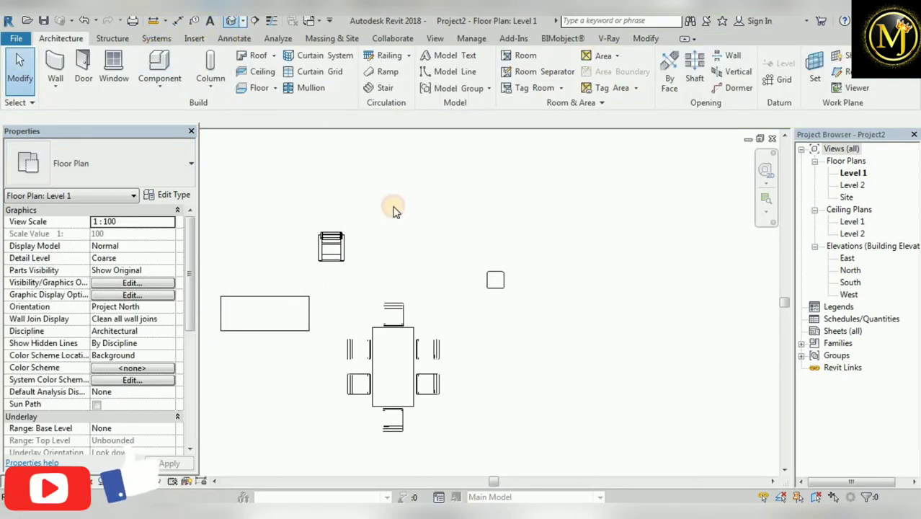
Open the default 3D view with 3D and set the visual style to Realistic.
key("3")
key("d")
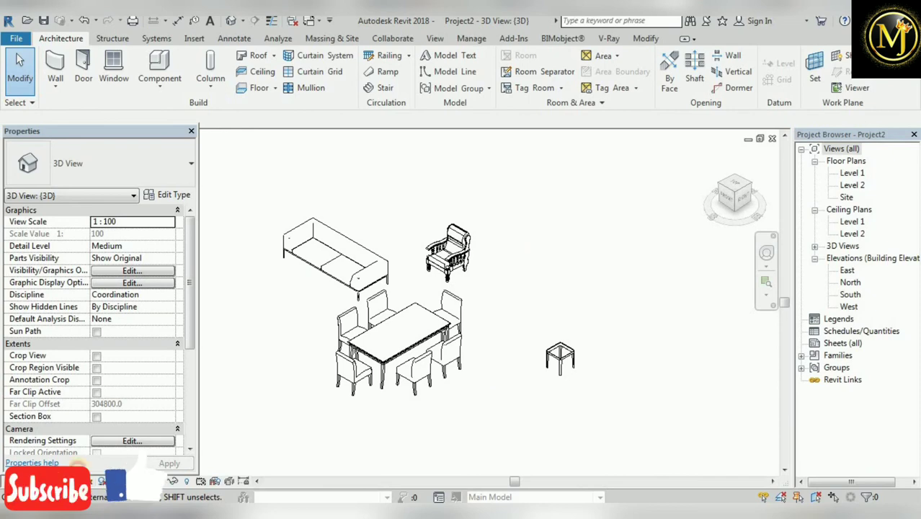
left_click(160, 480)
left_click(108, 448)
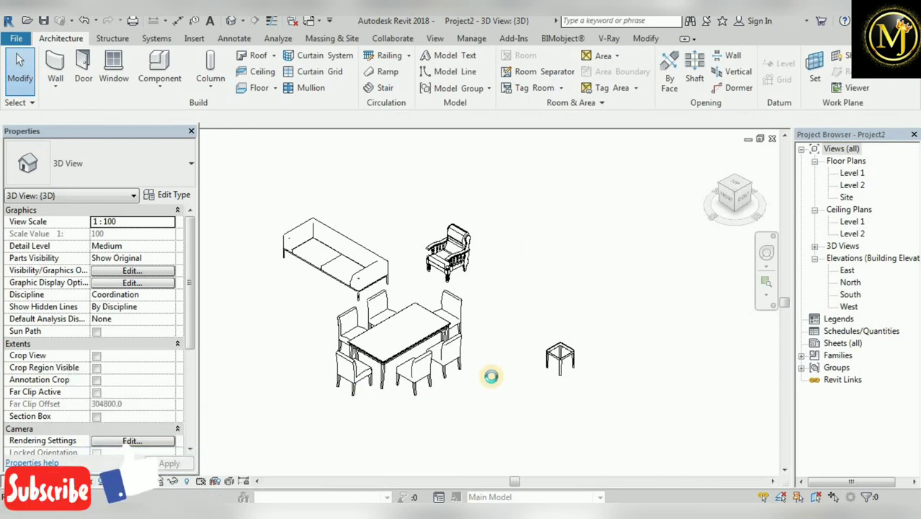